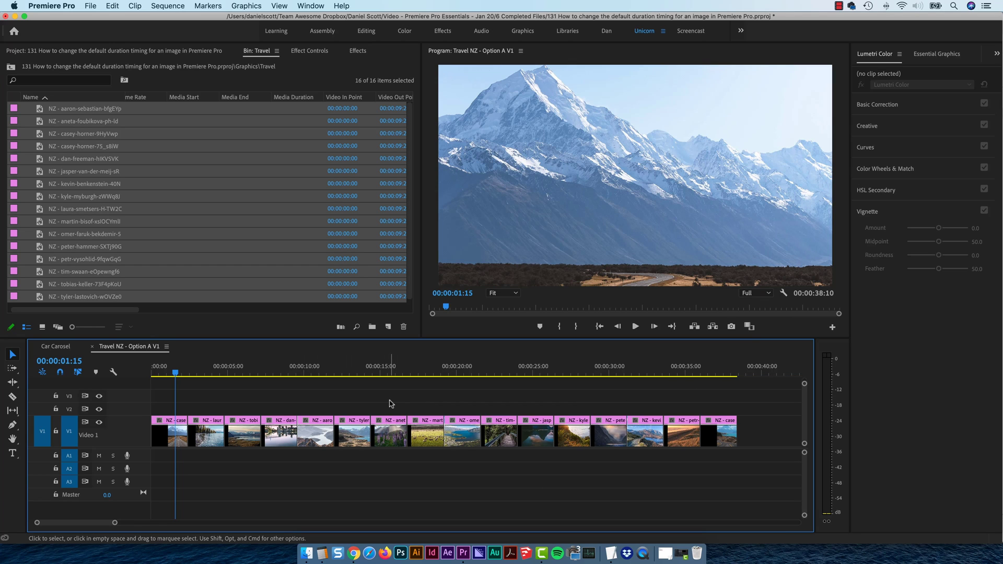
- Restore the contiguous clips, then delete every clip on Video 1
key(super+z)
key(super+shift+z)
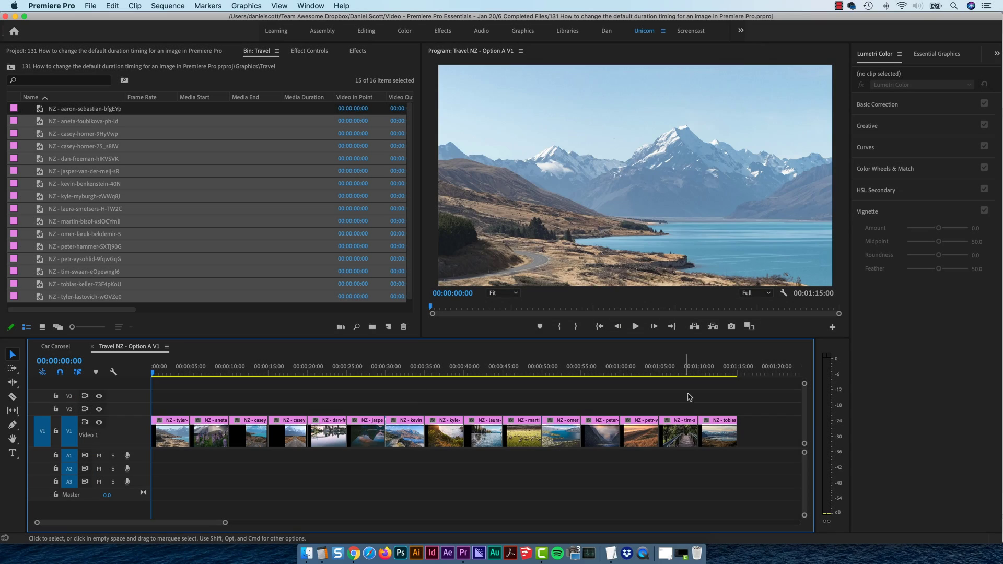
drag(745, 396, 177, 438)
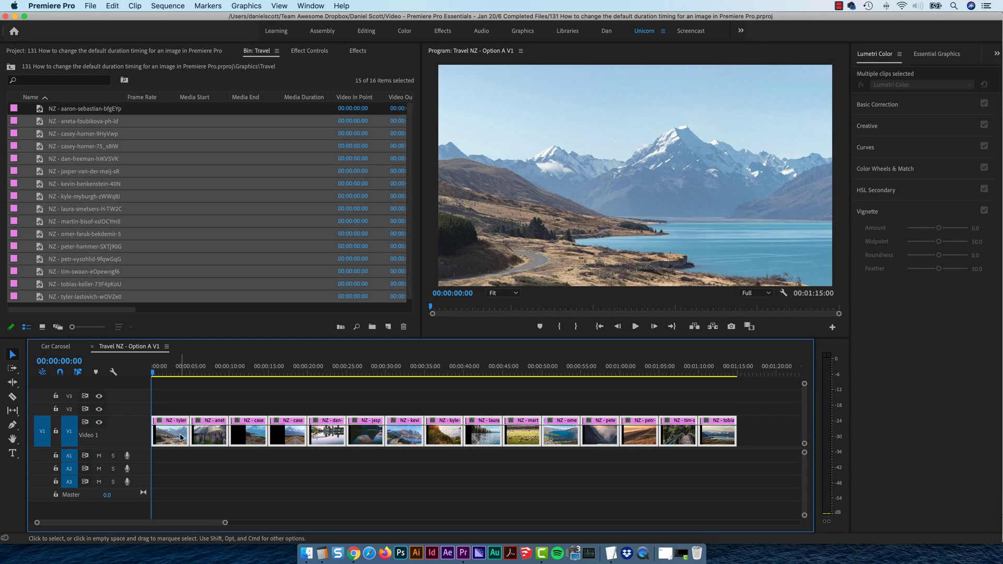
key(Delete)
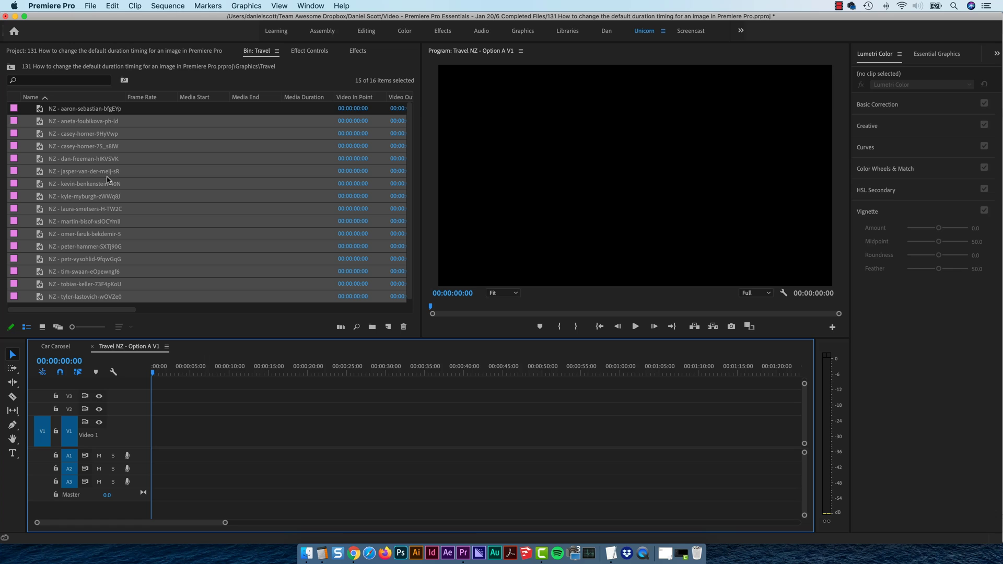
- Place all 16 Travel bin images in order on Video 1, running 00:01:20:00
click(97, 110)
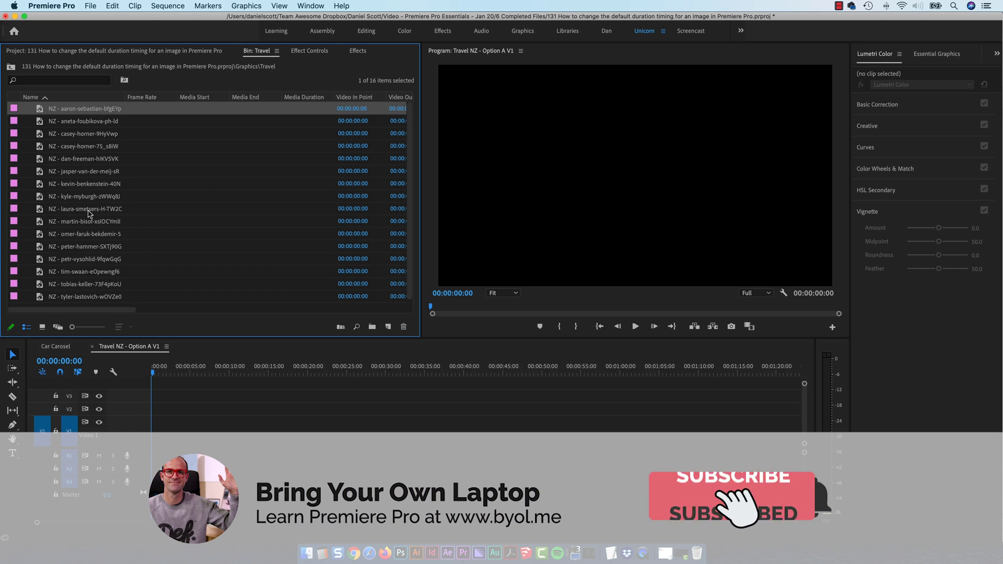
shift+click(106, 297)
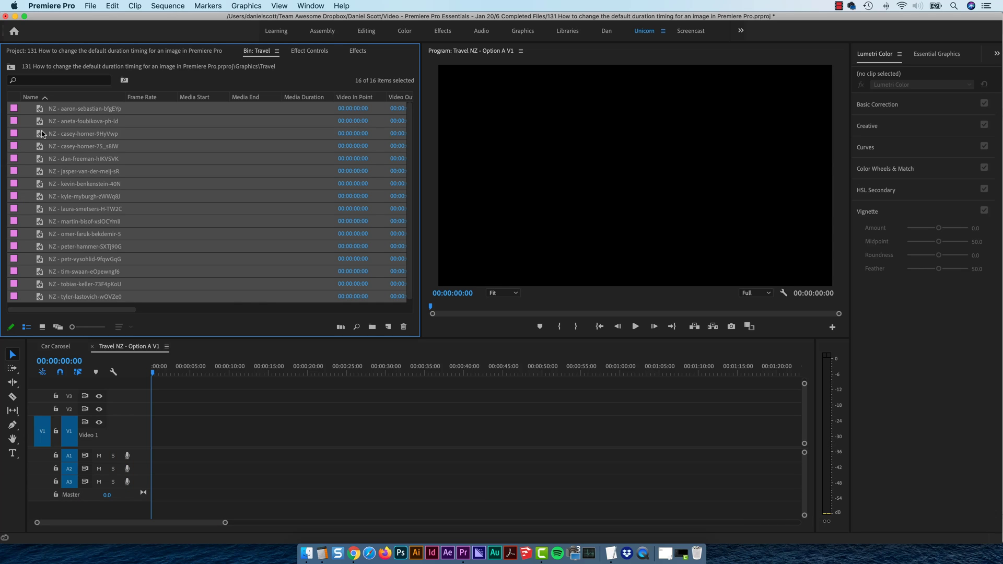
drag(63, 142, 186, 434)
click(192, 367)
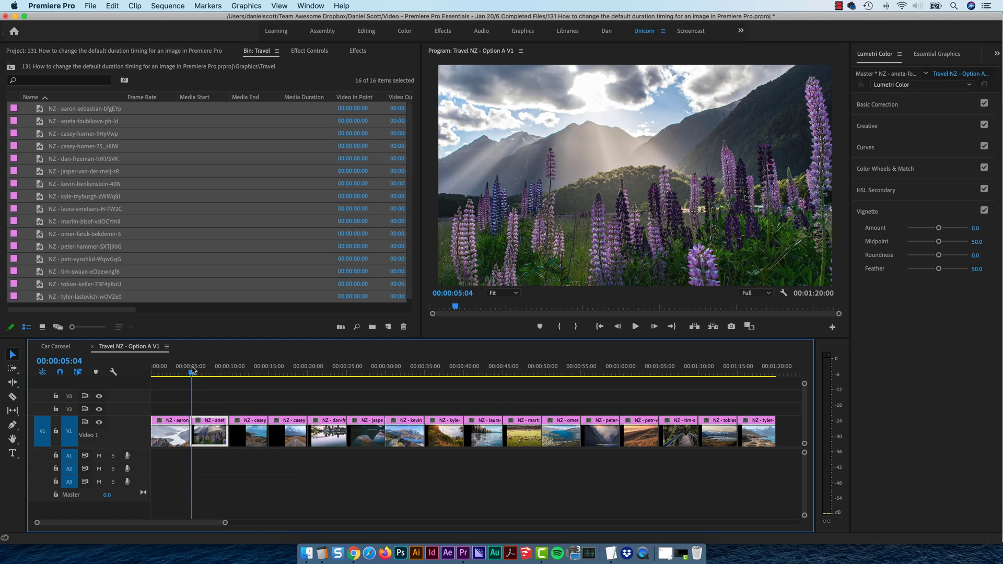
key(Up)
key(Down)
key(Up)
key(Down)
key(Up)
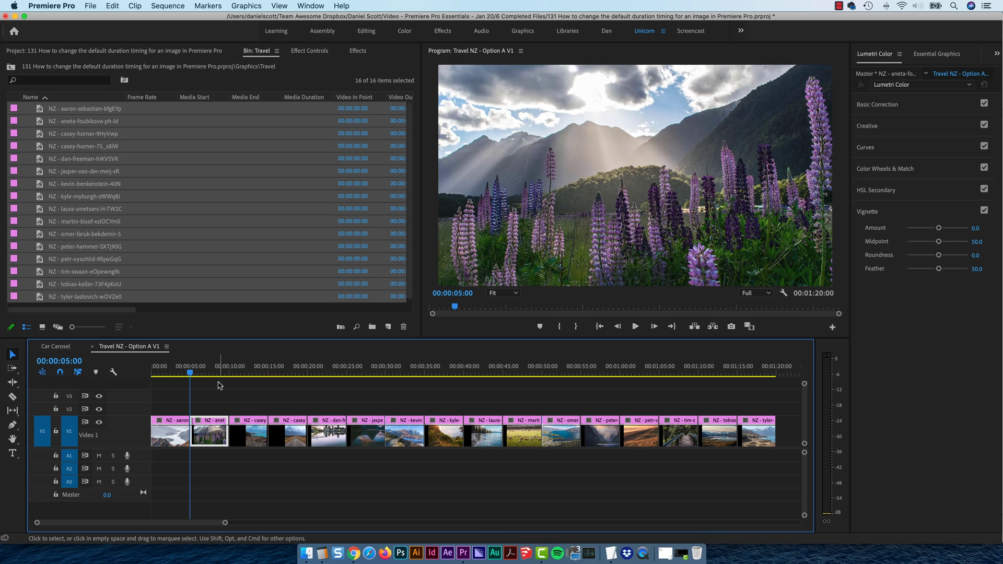
key(Down)
key(Down)
key(Down)
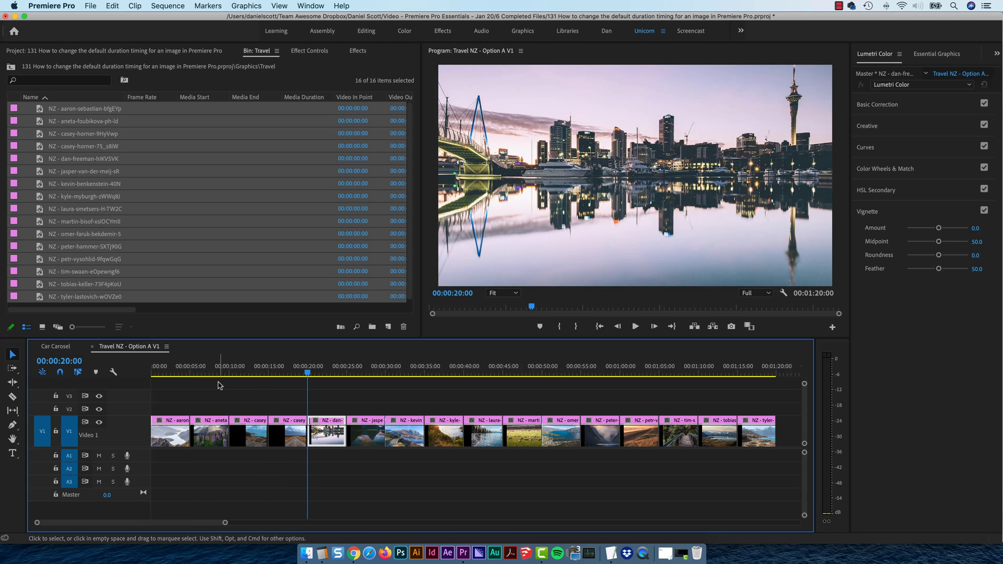
key(Down)
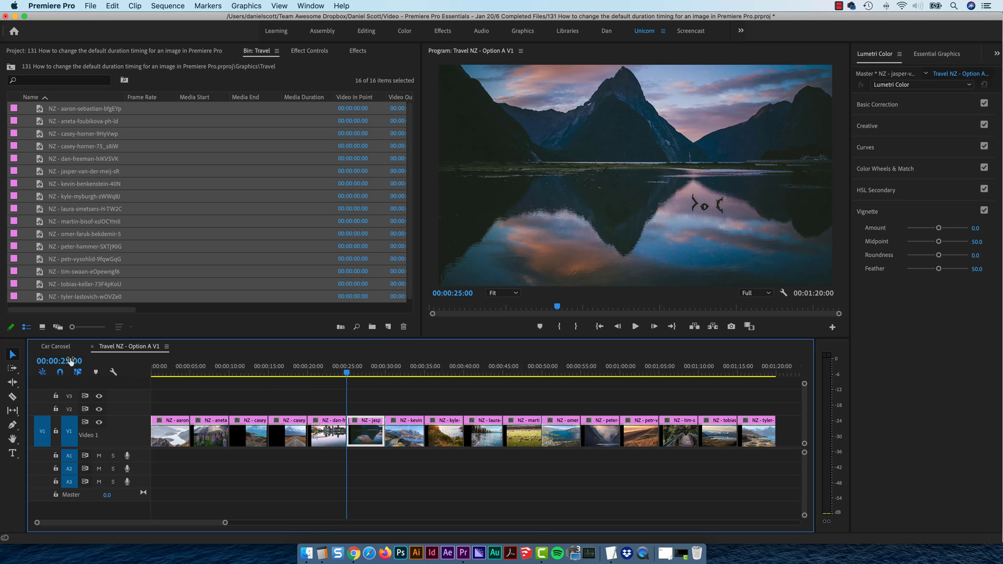
key(Up)
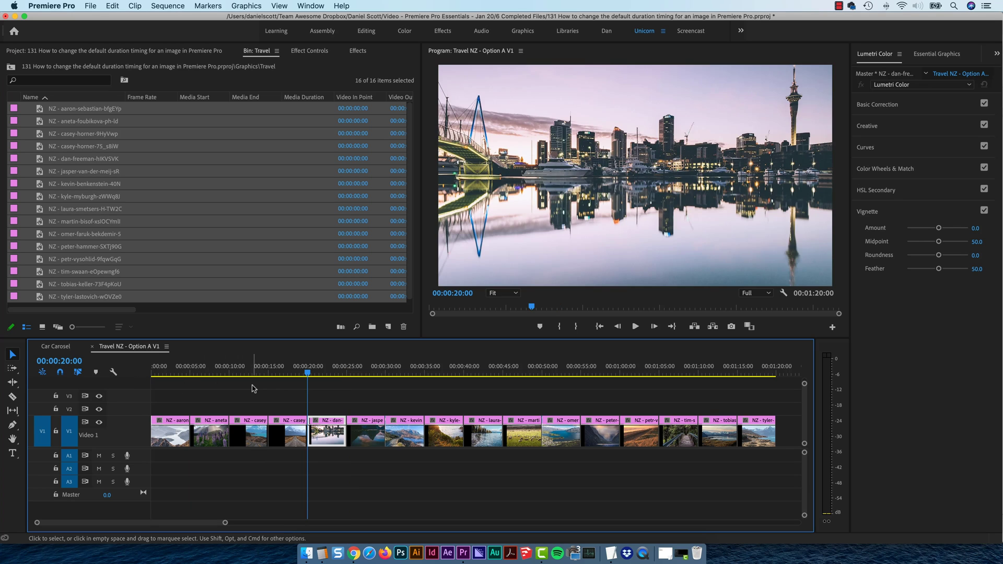
key(Down)
key(Down)
key(Up)
key(Up)
key(Up)
key(Up)
key(Up)
key(Up)
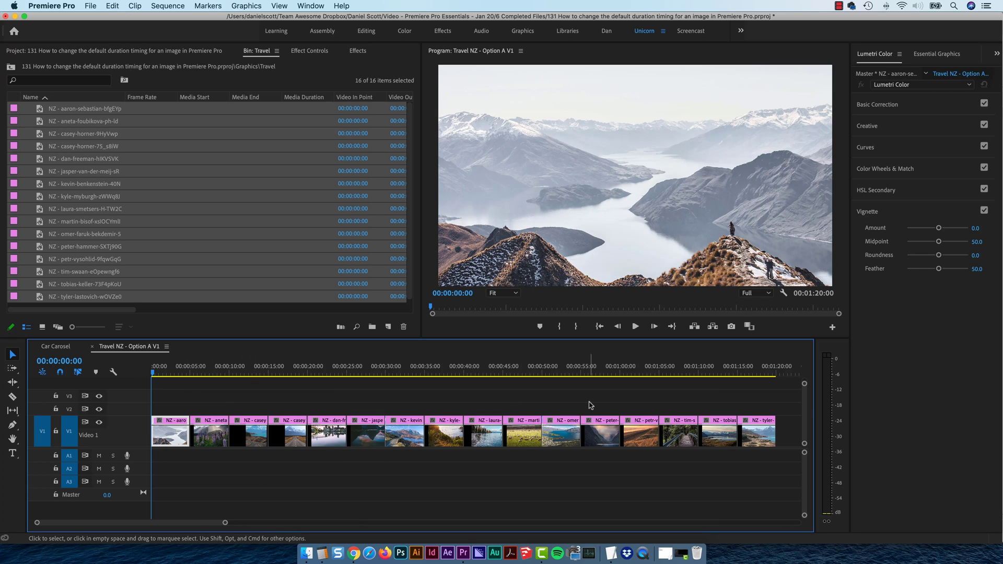
- Select all 16 Video 1 clips and enter a new duration in Speed/Duration
drag(780, 403, 174, 434)
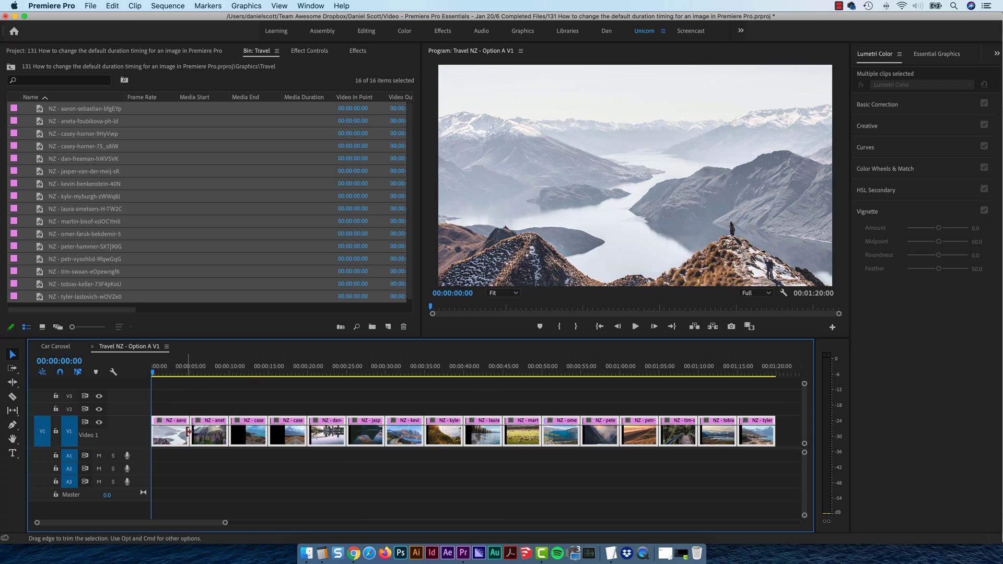
click(786, 408)
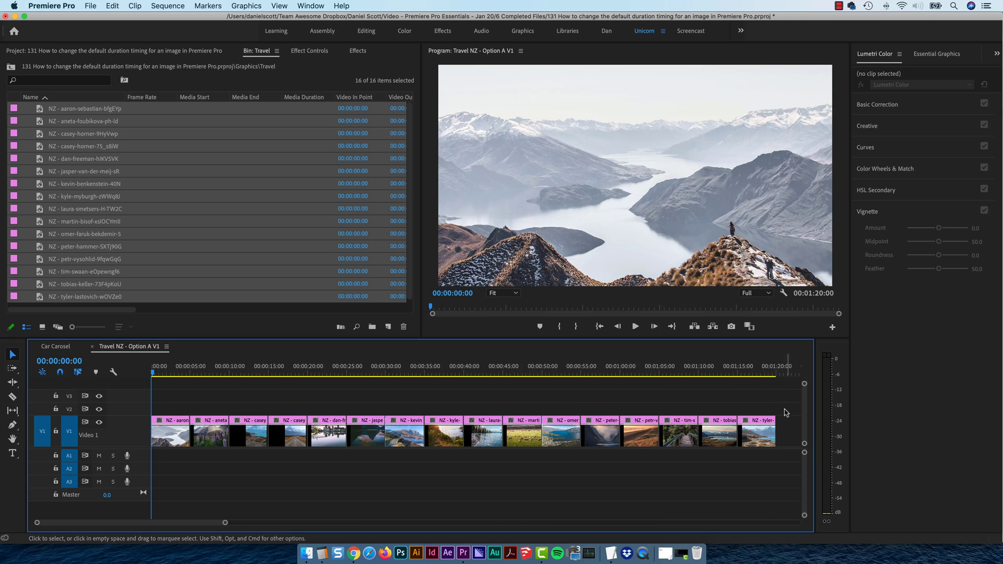
drag(787, 409, 168, 433)
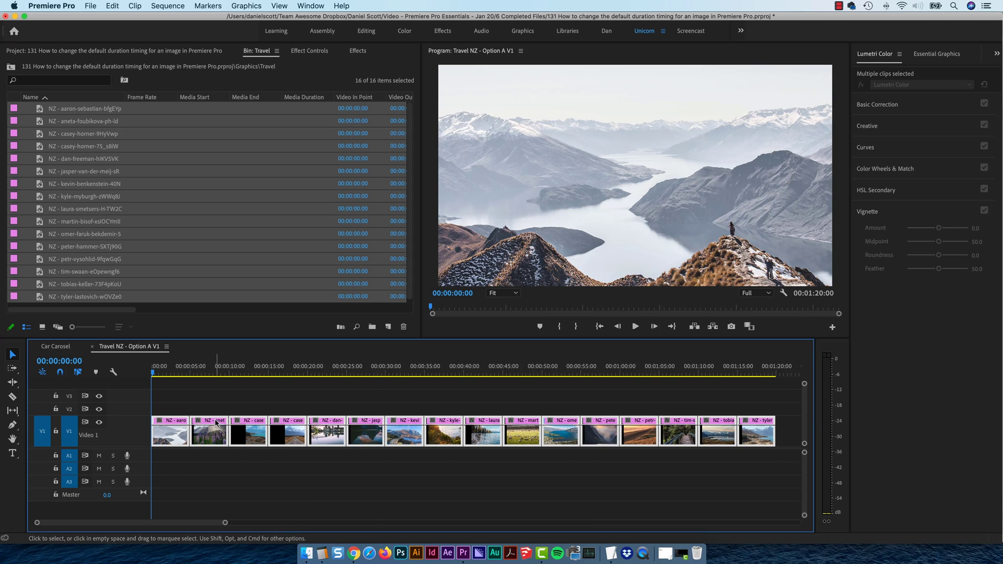
right_click(218, 423)
key(Escape)
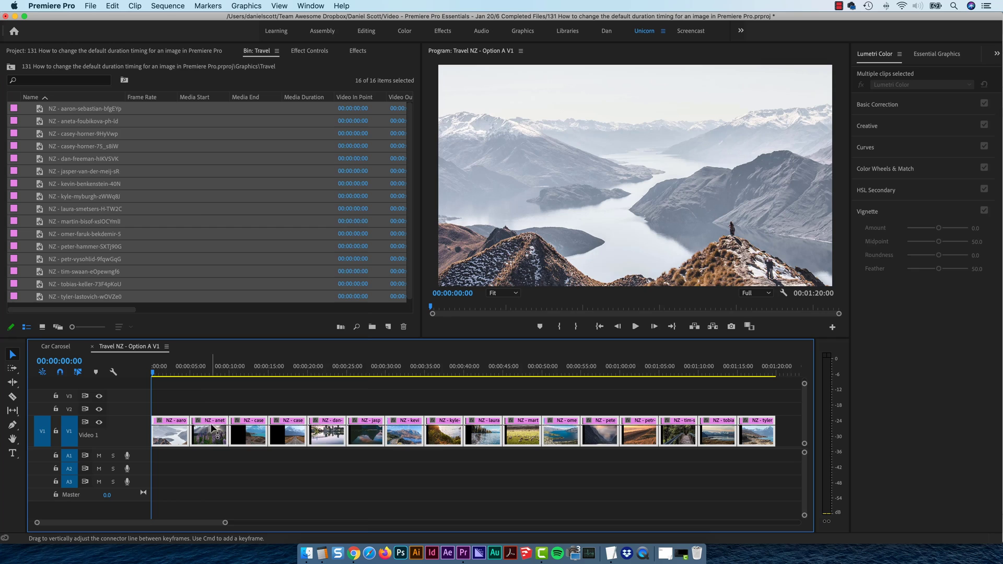
right_click(212, 428)
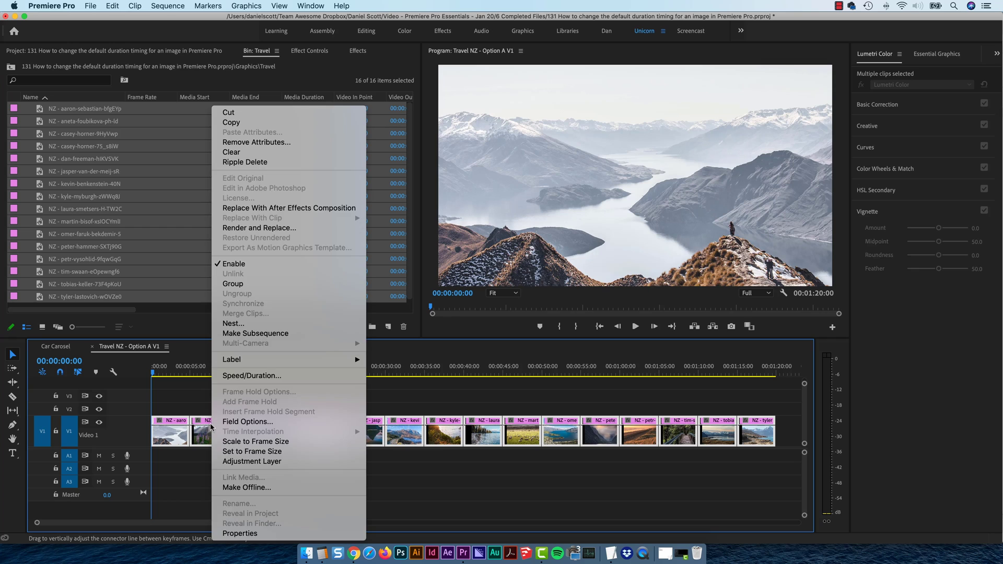
click(264, 376)
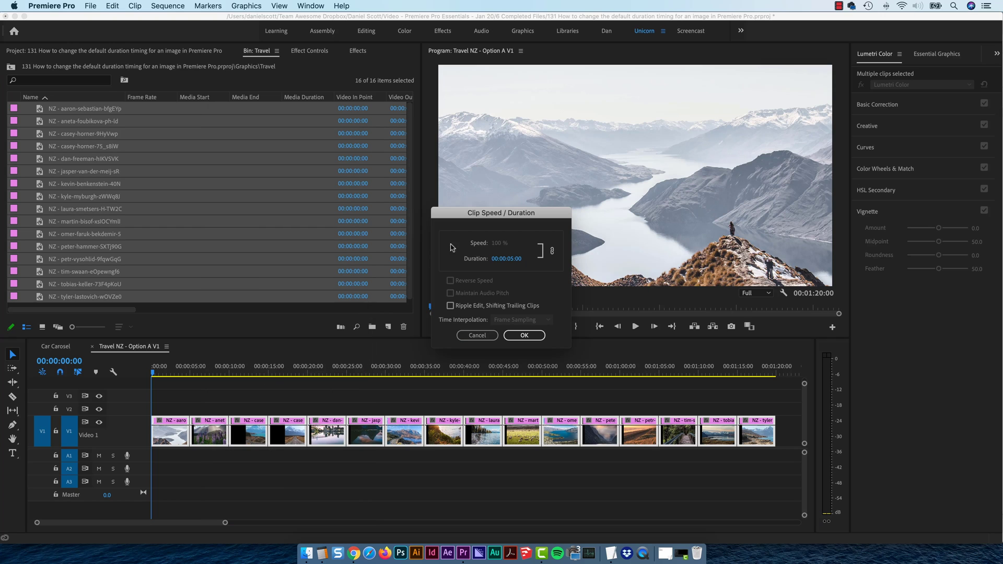
click(503, 259)
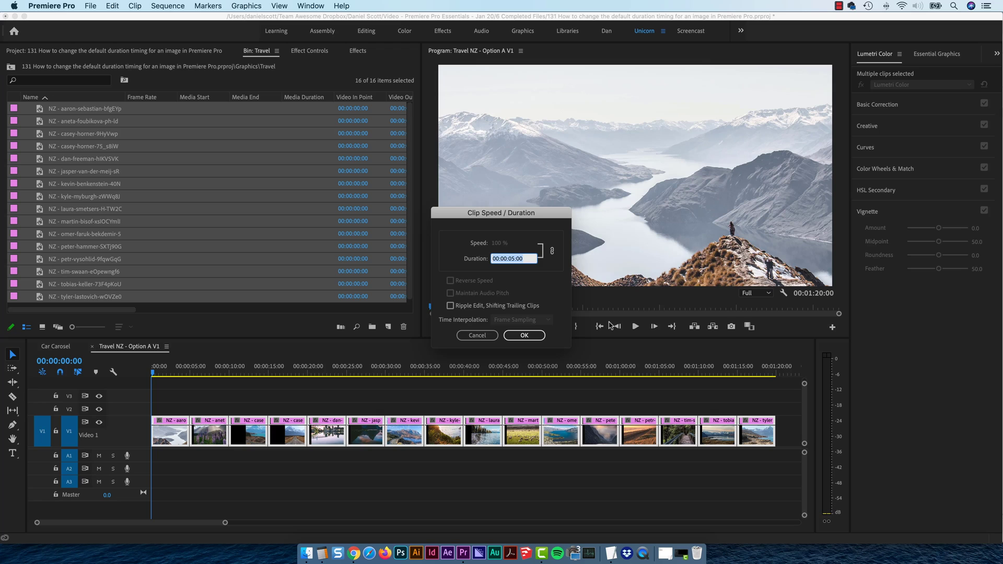
text(3)
- Apply the 210 duration to the clips and remove the first gap
key(Return)
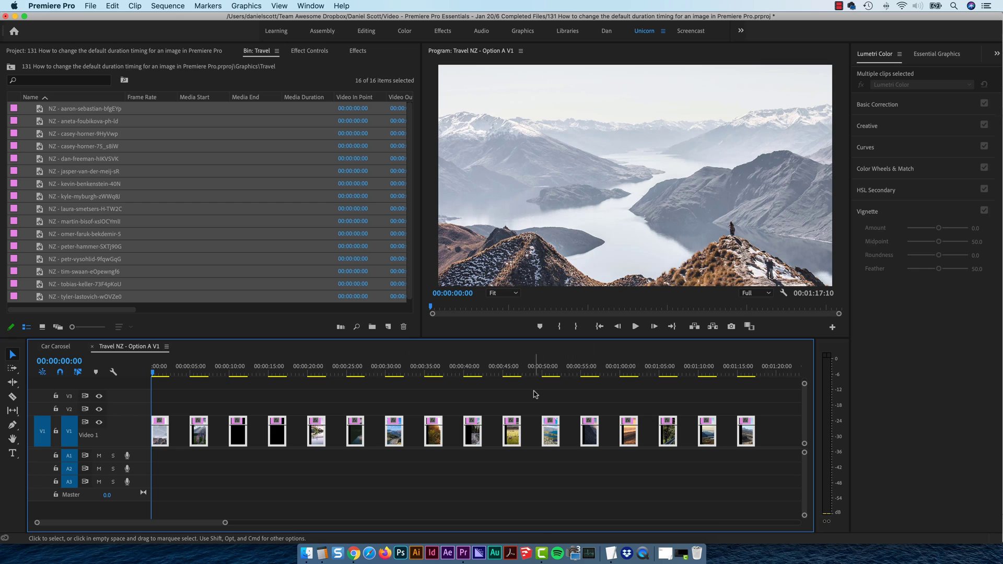
click(184, 426)
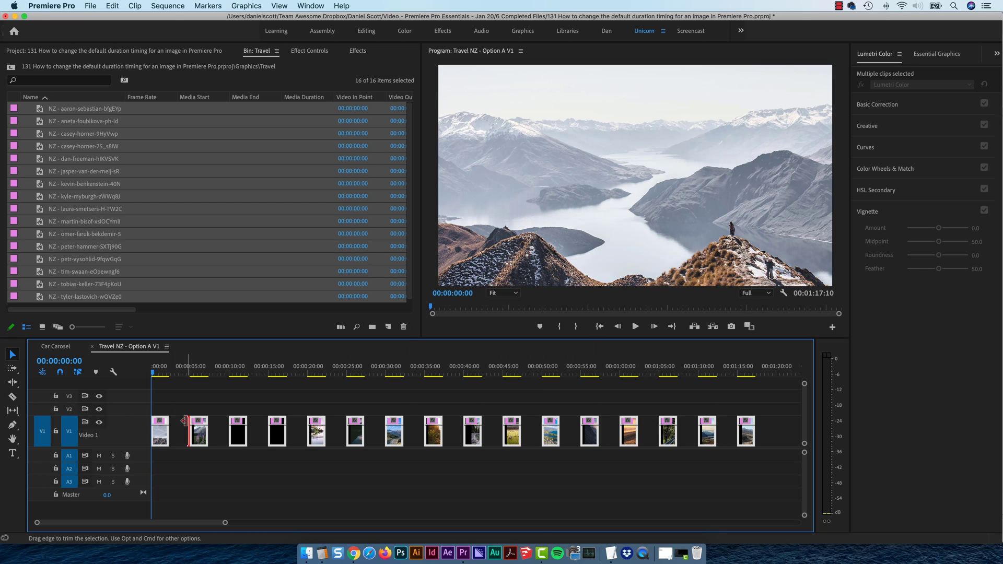
click(180, 425)
key(Delete)
- Remove two more gaps, then undo back to full-length back-to-back clips
click(200, 426)
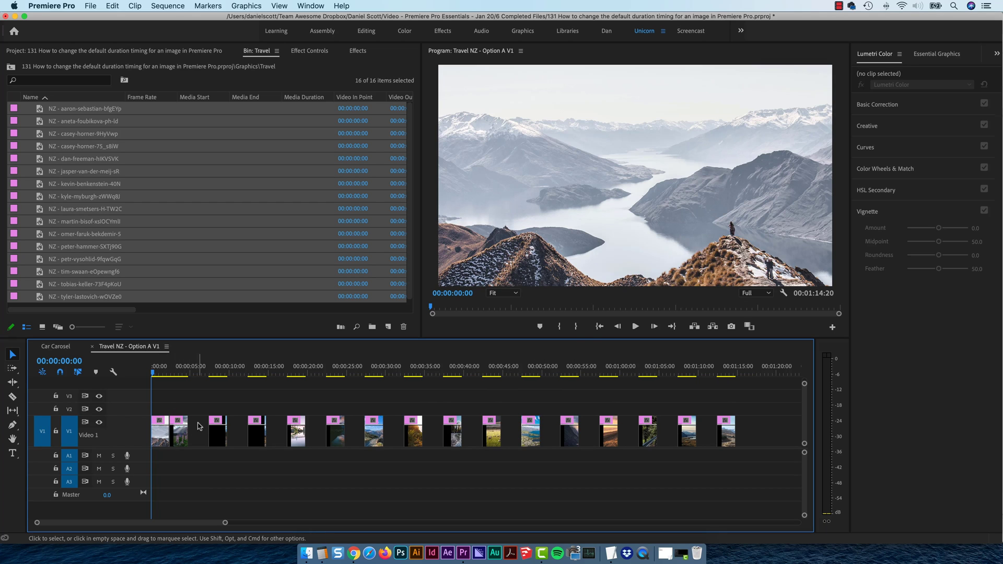
key(Delete)
click(218, 426)
key(Delete)
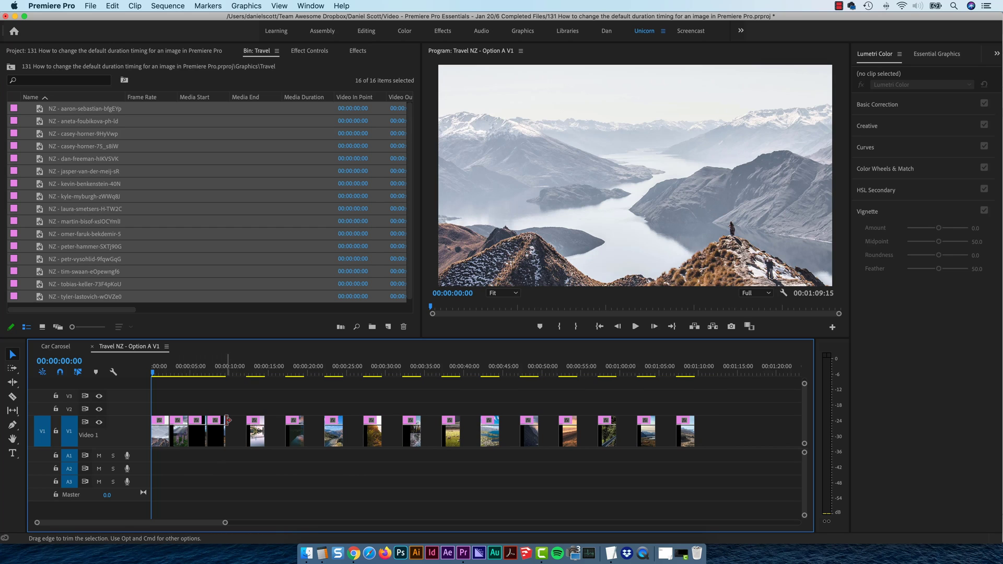
key(super+z)
key(super+z)
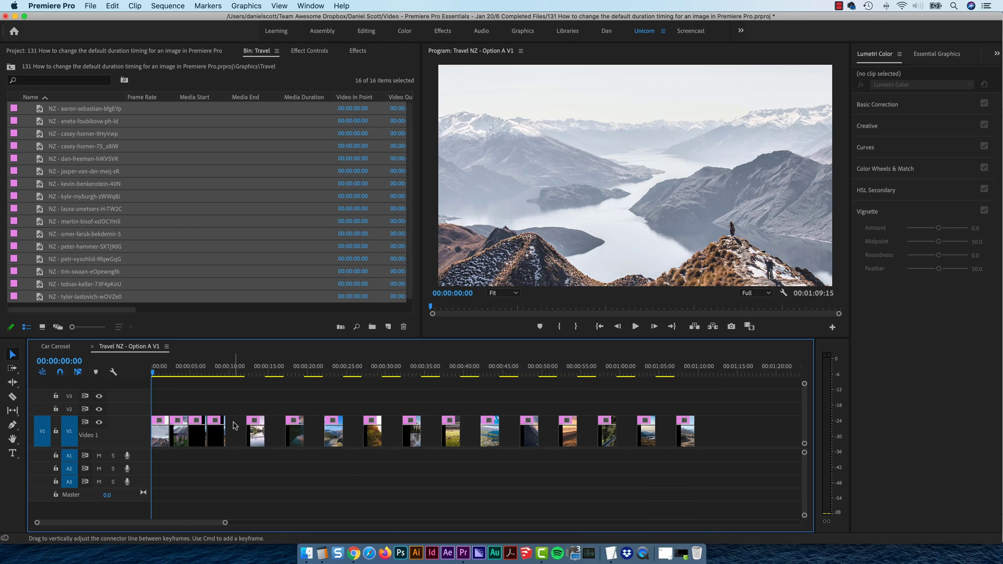
key(super+z)
key(super+z)
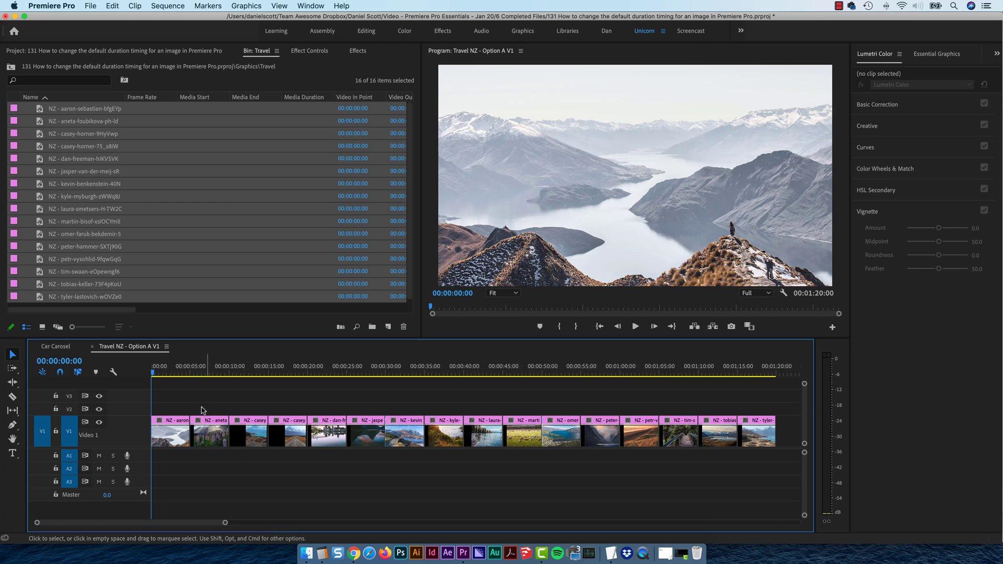
- Set all 16 clips to 2:10 with Ripple Edit on, so the sequence runs 00:00:38:10
drag(780, 400, 174, 439)
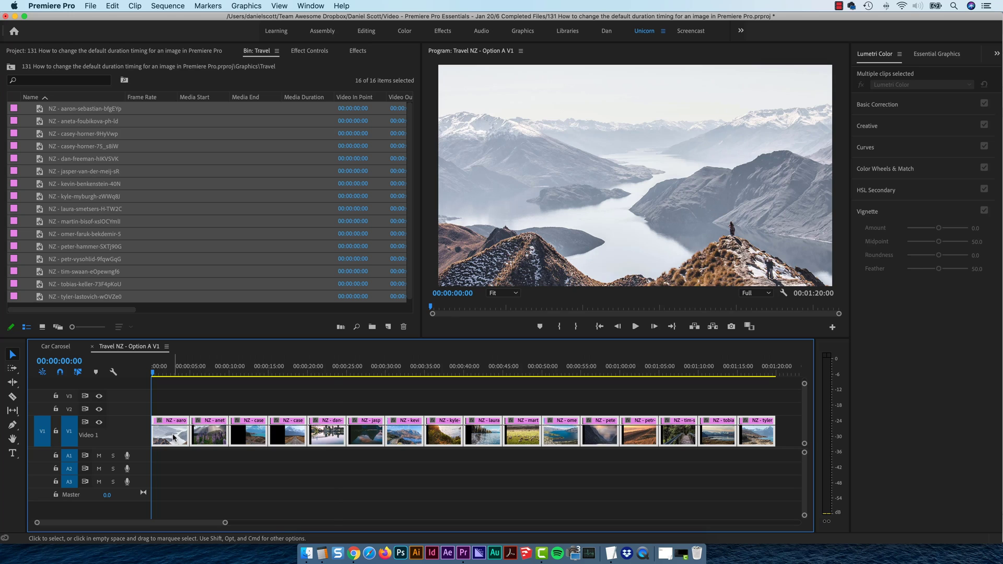
right_click(174, 438)
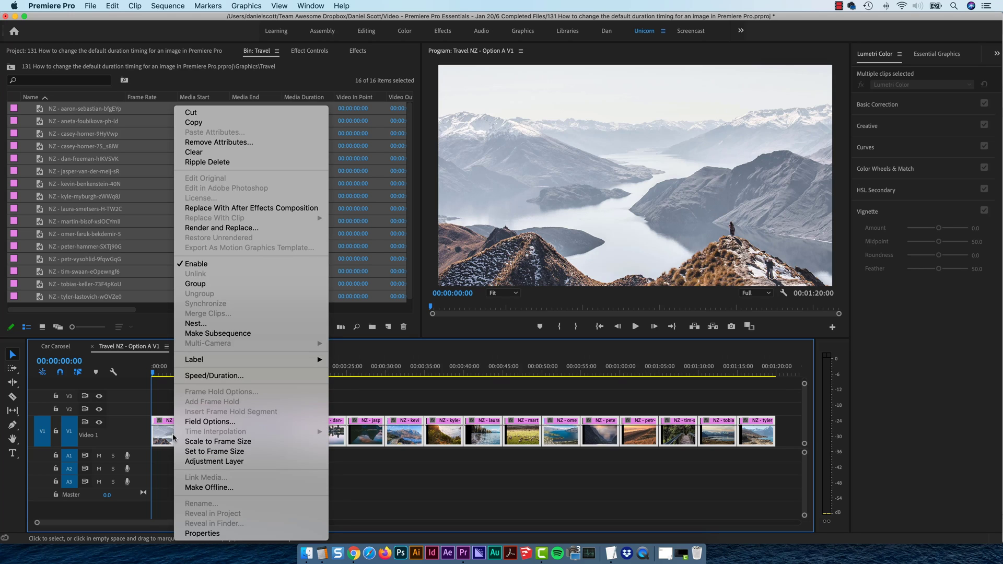
click(248, 375)
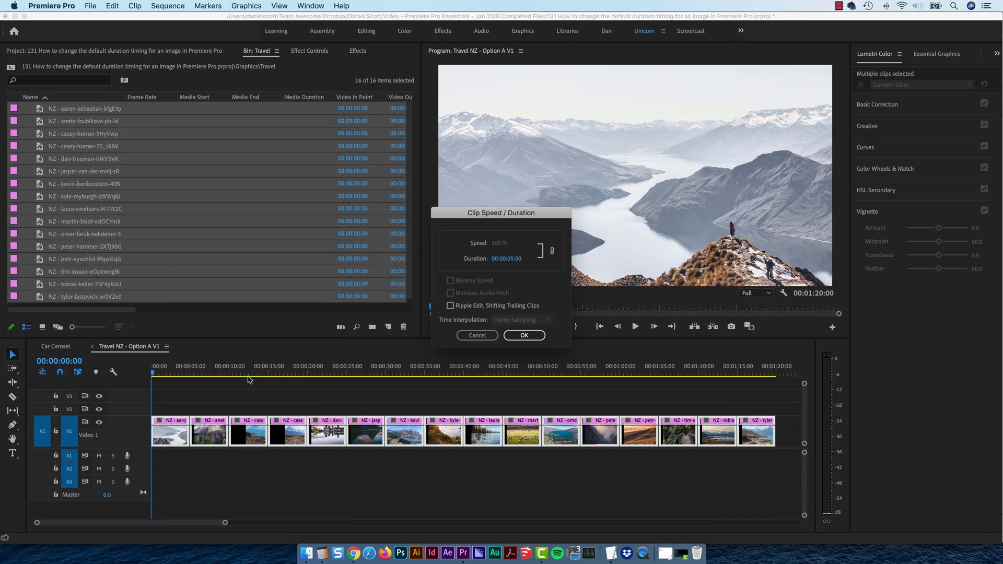
click(506, 259)
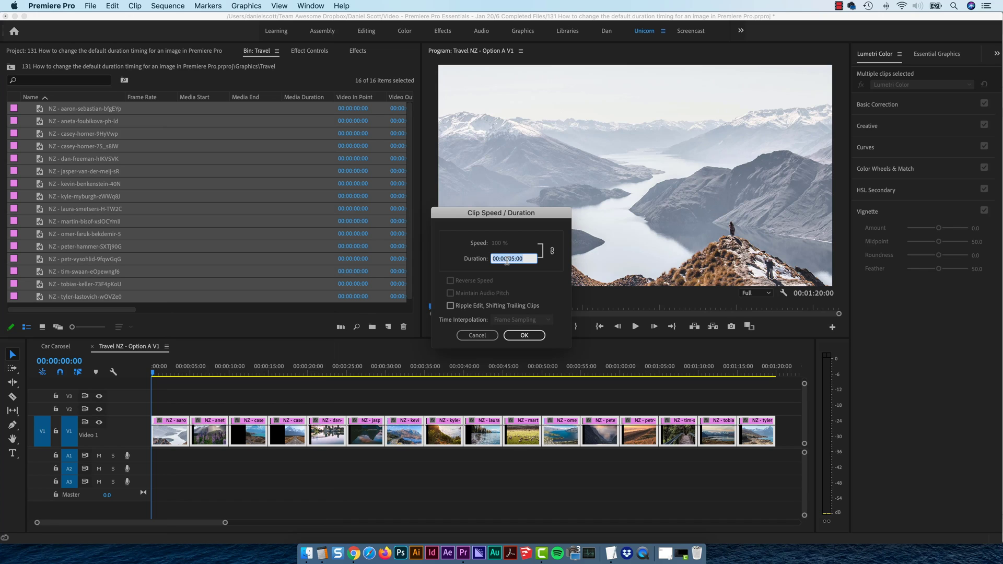
text(210)
click(451, 306)
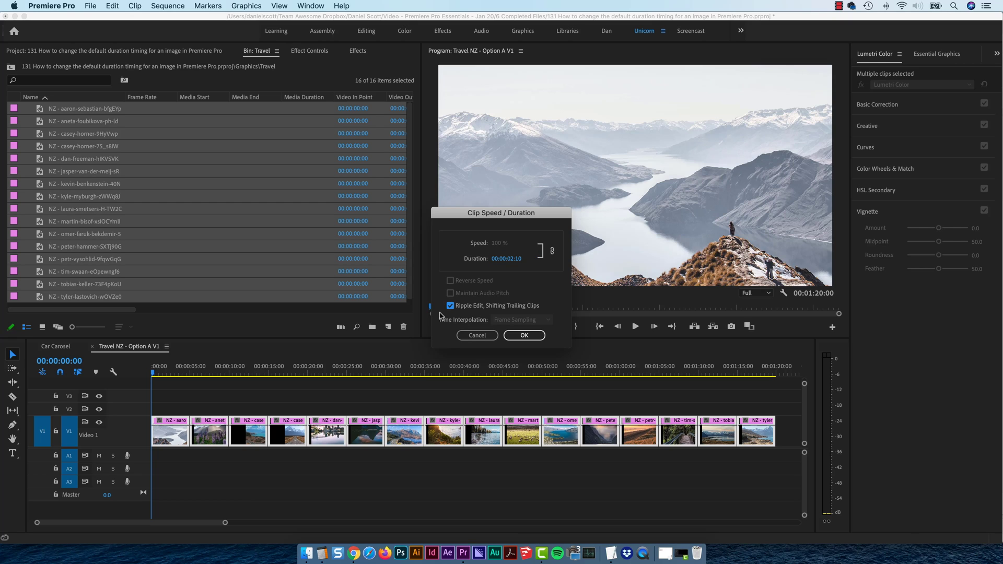
click(524, 336)
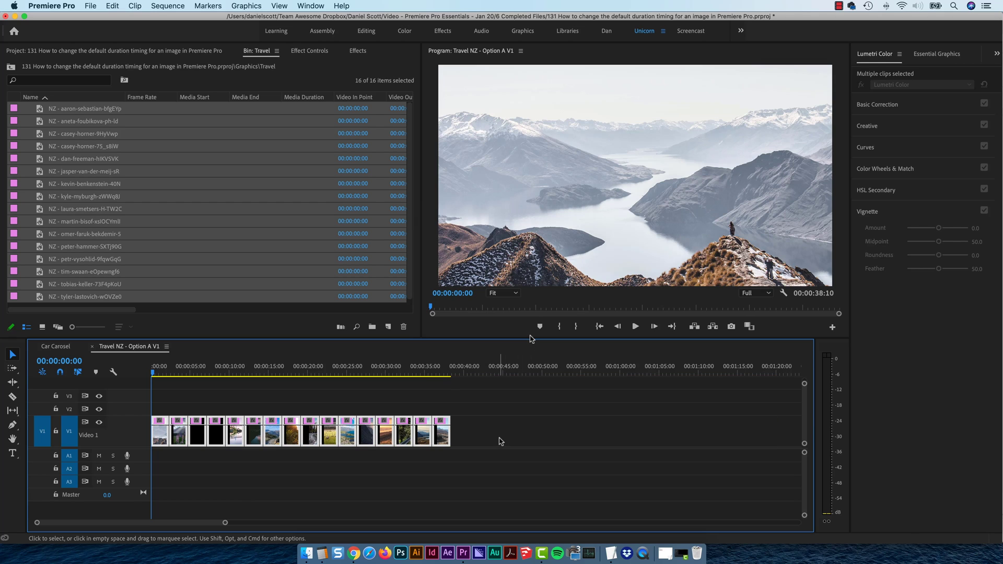
click(494, 434)
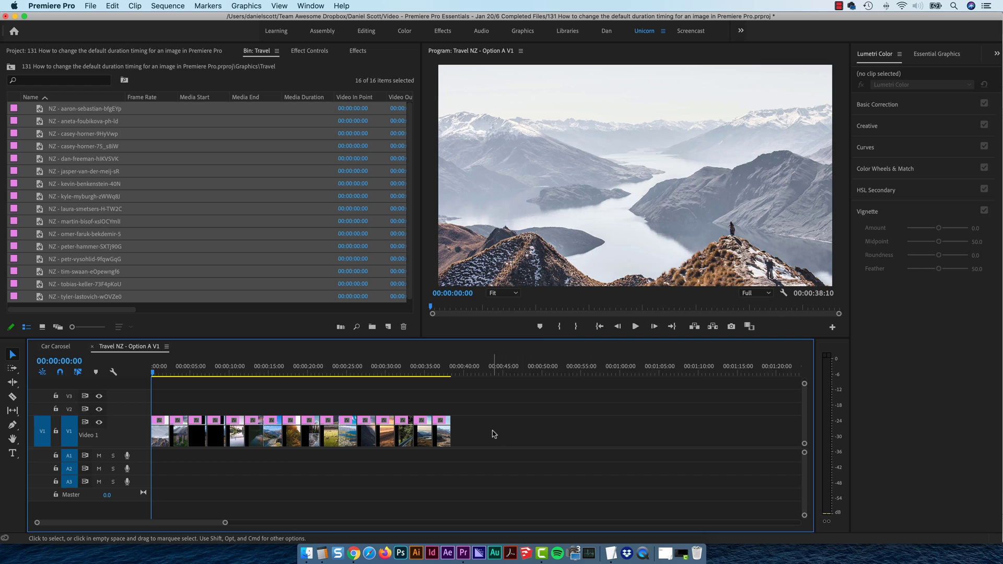
- Drag the 16 bin images toward the timeline, then undo back to the five-second clips
drag(42, 111, 157, 432)
key(super+z)
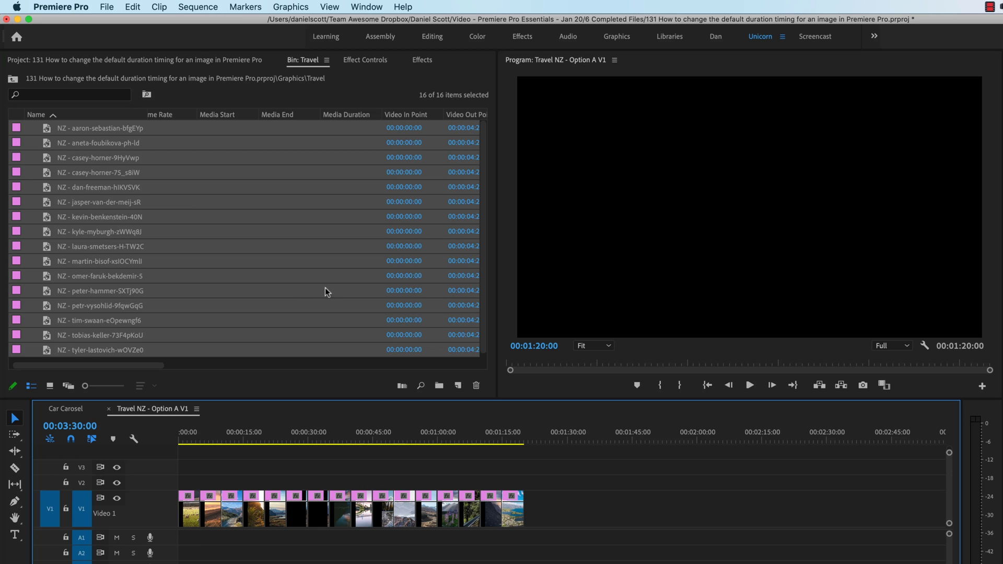
- Open the Timeline page of Premiere Pro's Preferences
click(320, 264)
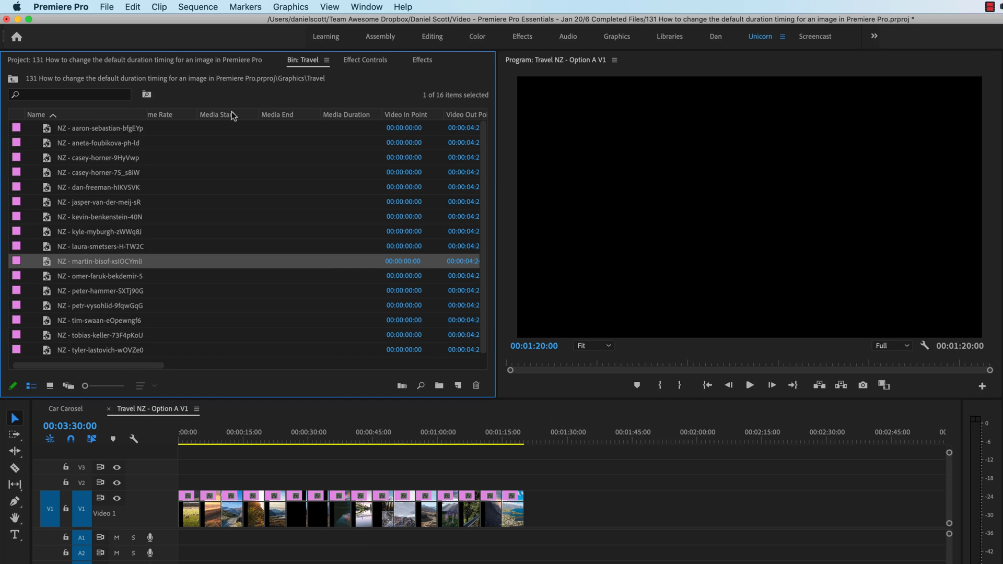
click(133, 7)
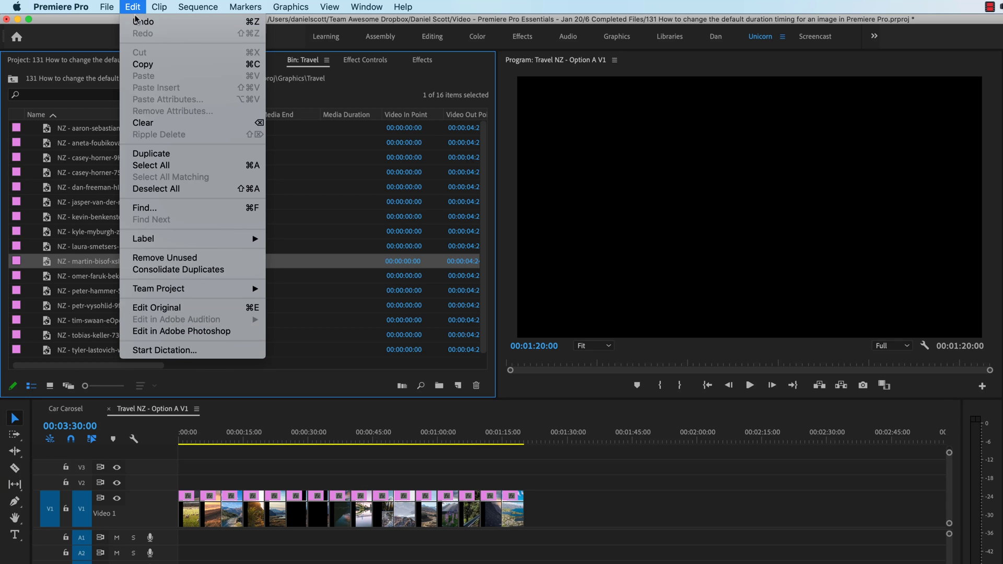
mouse_move(60, 4)
mouse_move(93, 42)
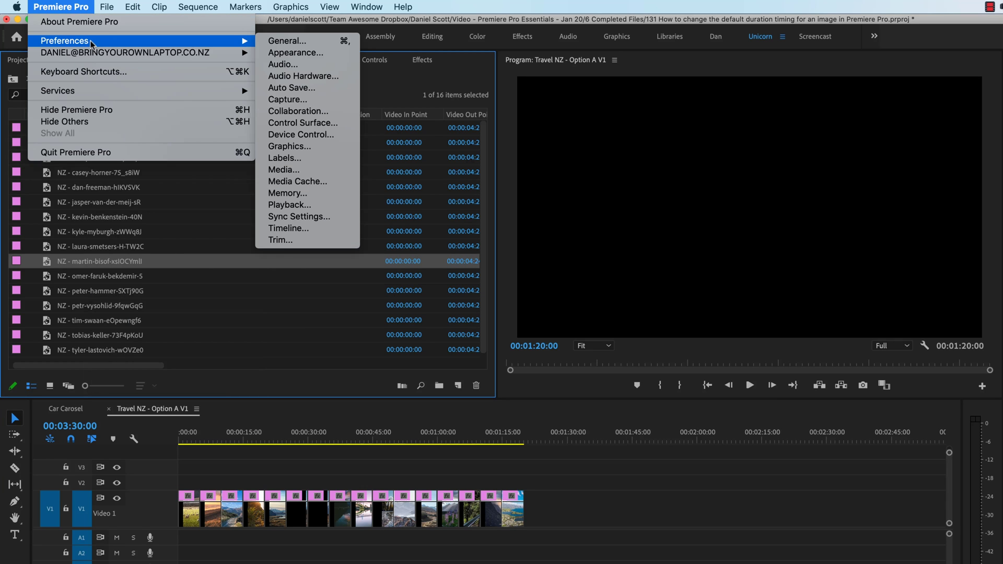
click(274, 228)
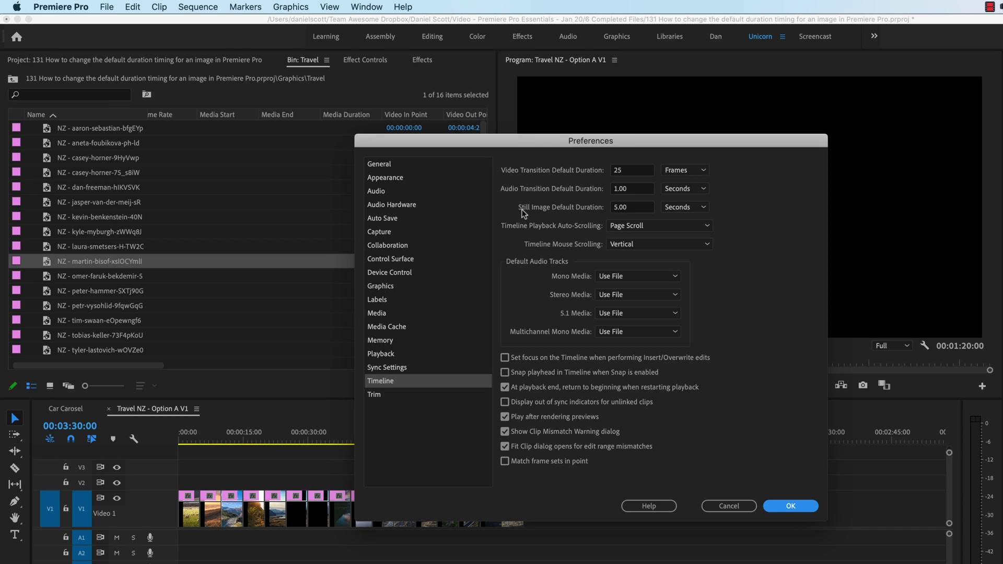
- Enter 2.30 seconds as the Still Image Default Duration
click(632, 208)
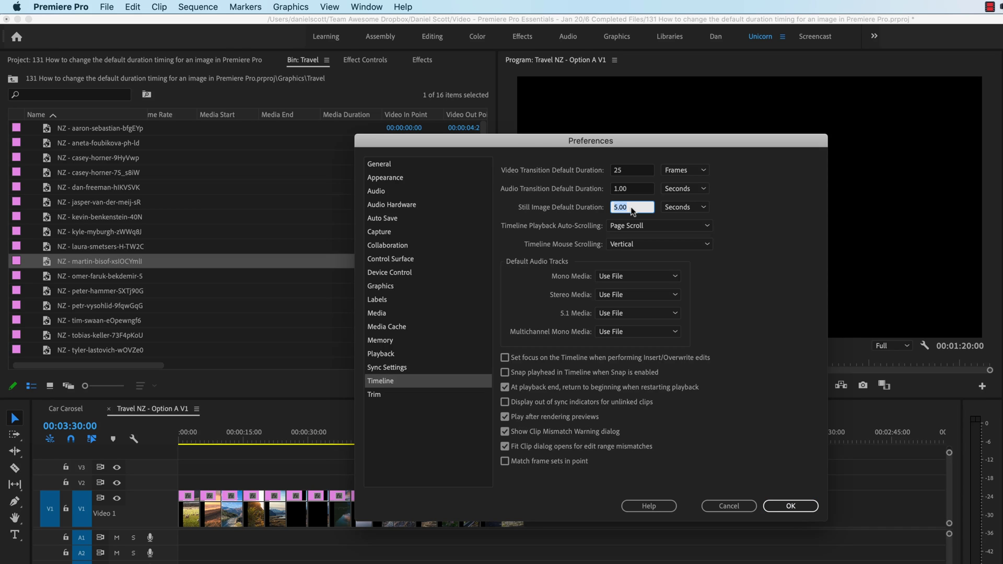
text(2)
key(Tab)
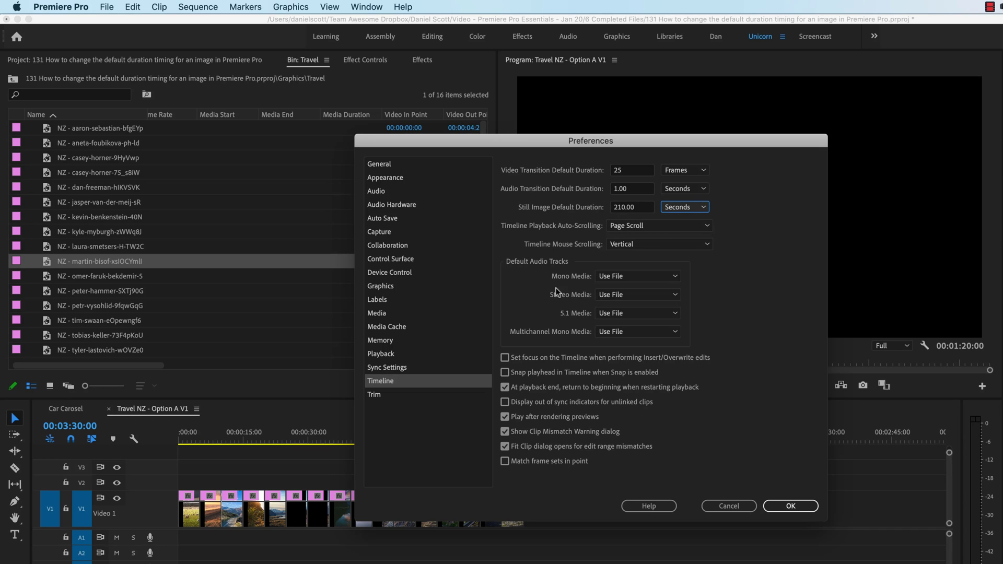
click(642, 208)
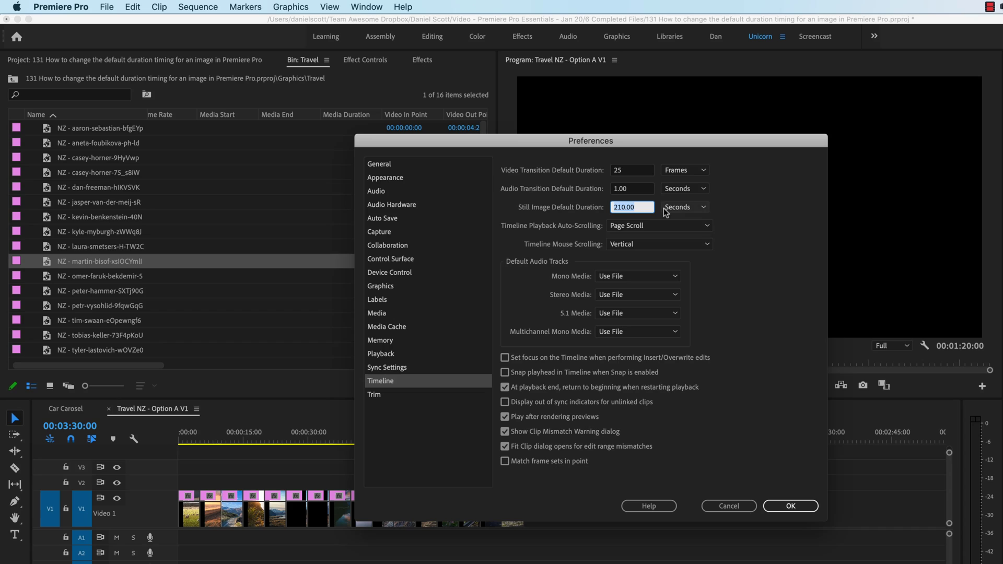
text(2)
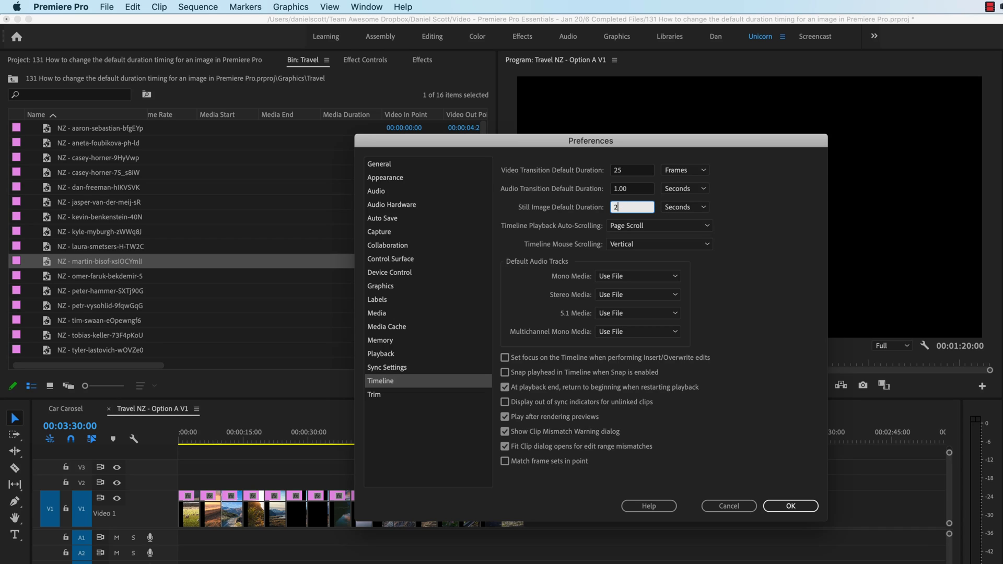
key(Tab)
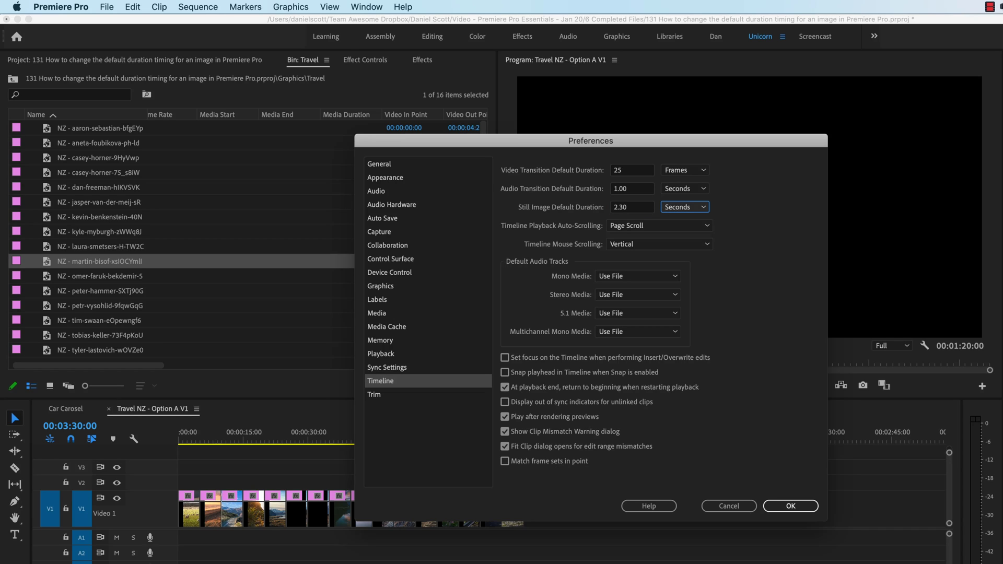
- Change the Still Image Default Duration to 60 Frames
click(639, 208)
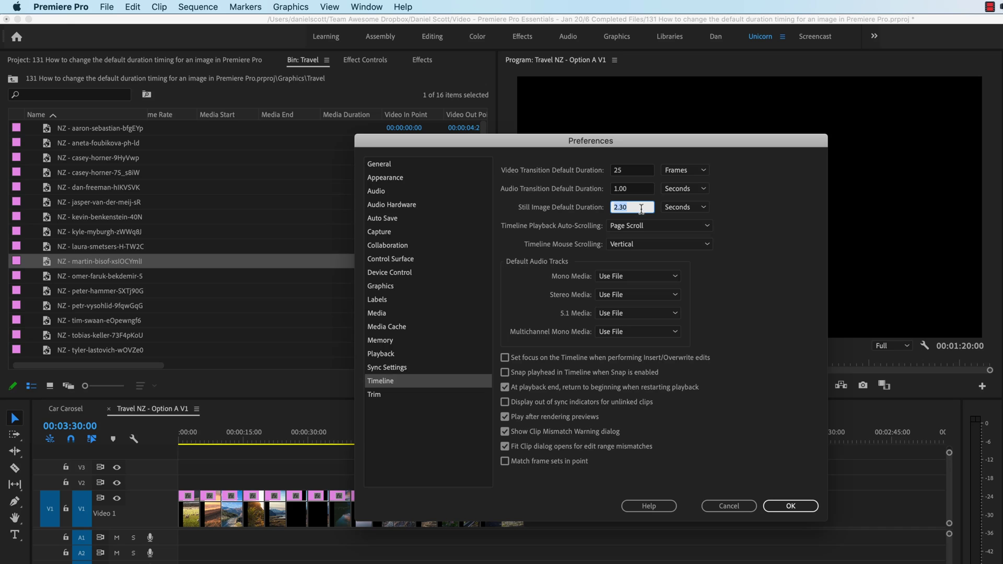
click(680, 207)
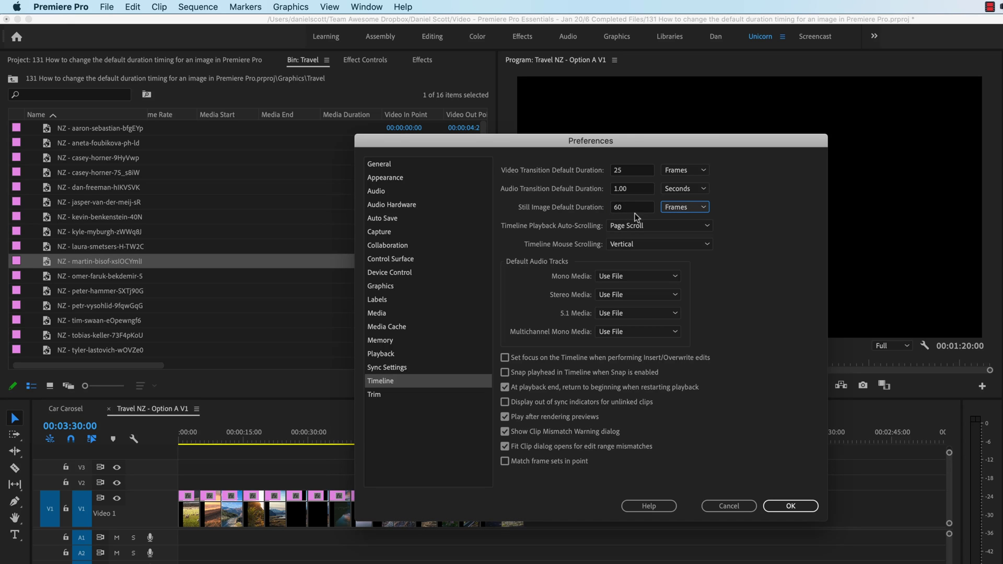
double_click(630, 202)
text(2)
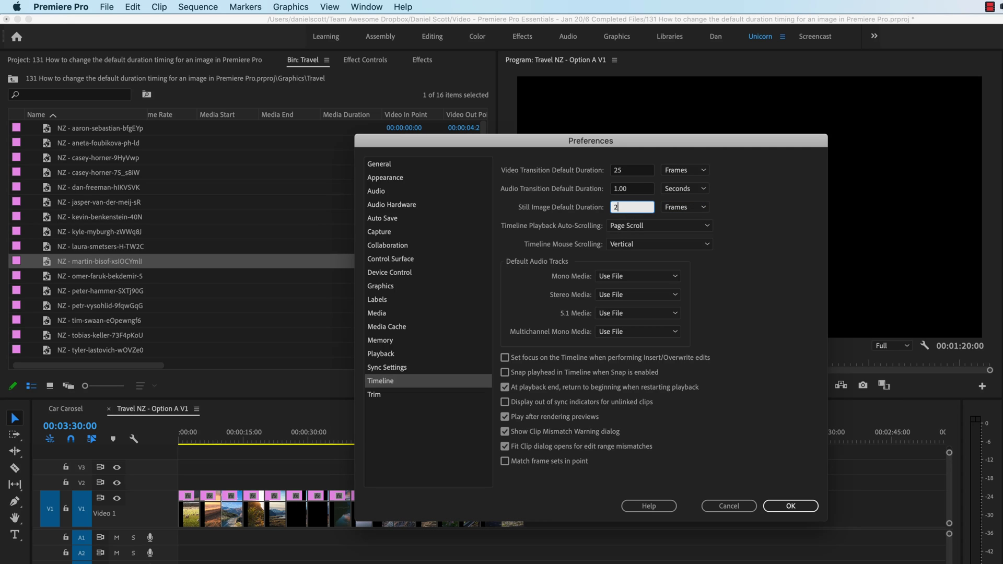
text(5)
key(BackSpace)
key(BackSpace)
text(60)
drag(699, 141, 685, 124)
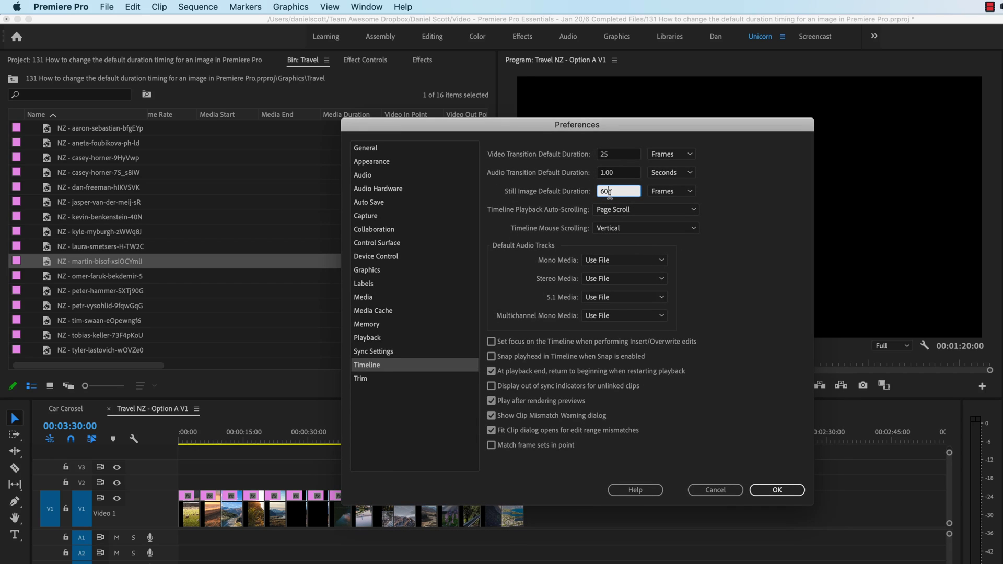
key(Tab)
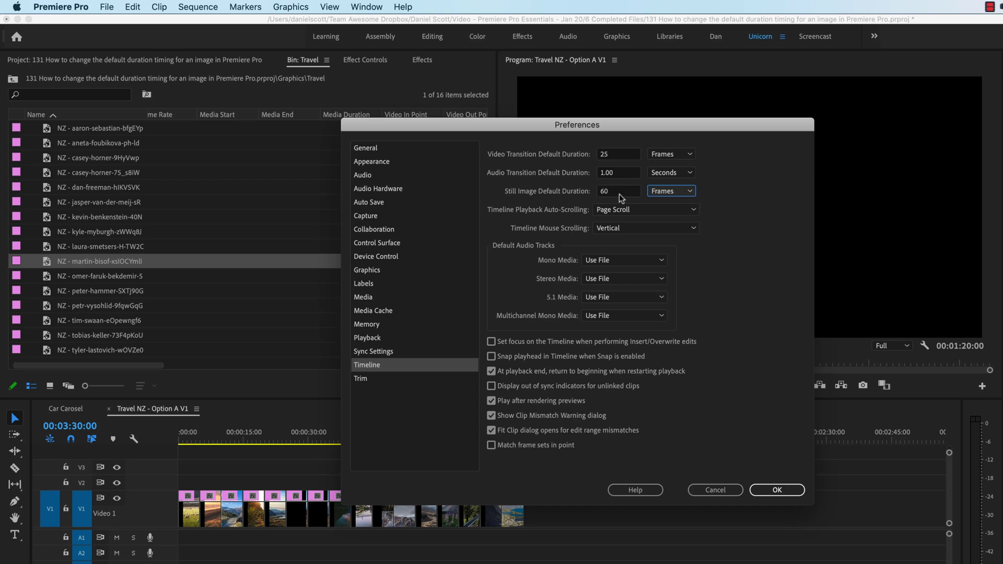
- Confirm the new preferences and delete all clips from Video 1
click(776, 491)
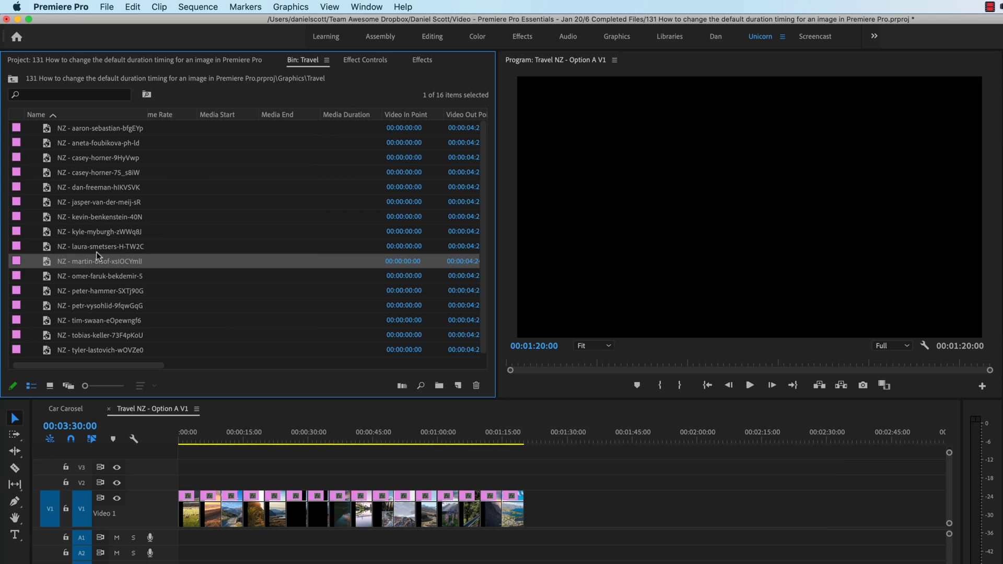
click(95, 131)
click(550, 474)
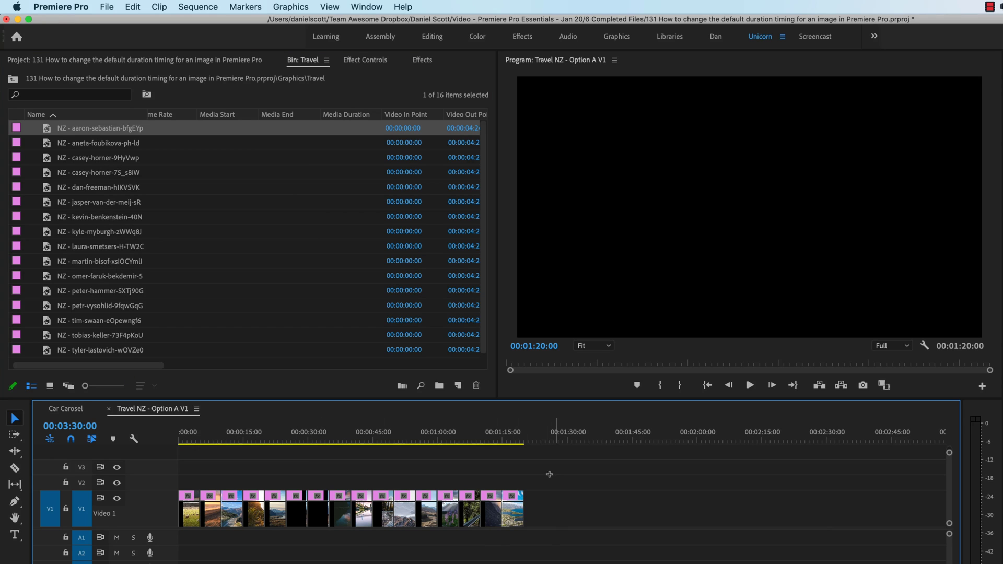
drag(549, 474, 188, 559)
key(Delete)
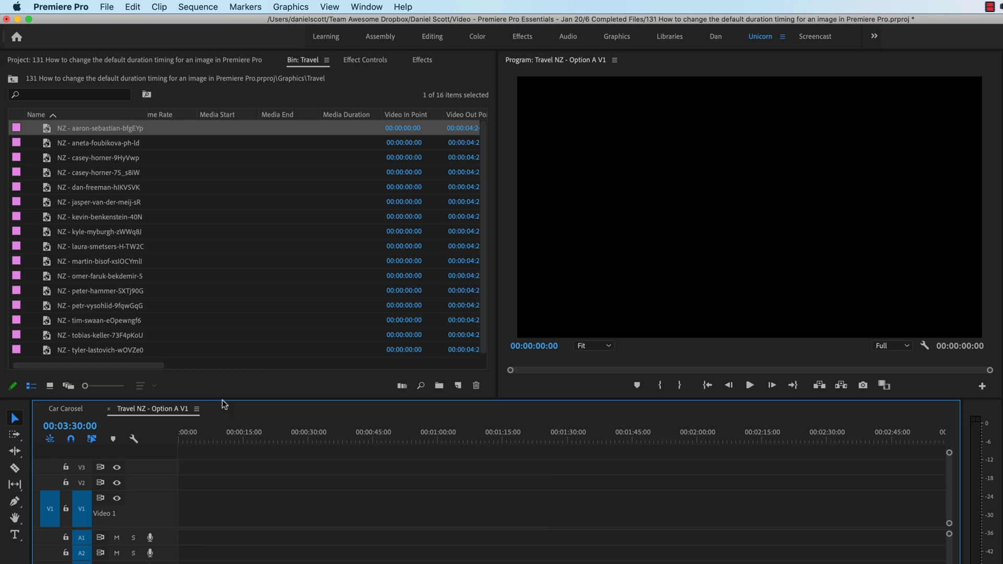
- Place the 16 bin images on V1, scrub to check their lengths, and save the project
shift+click(122, 349)
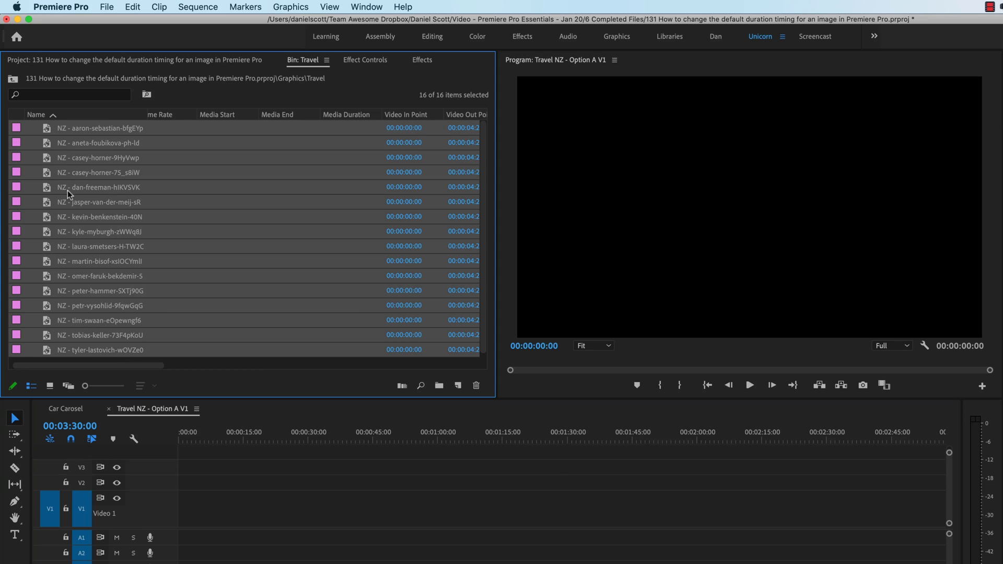
drag(46, 130, 205, 509)
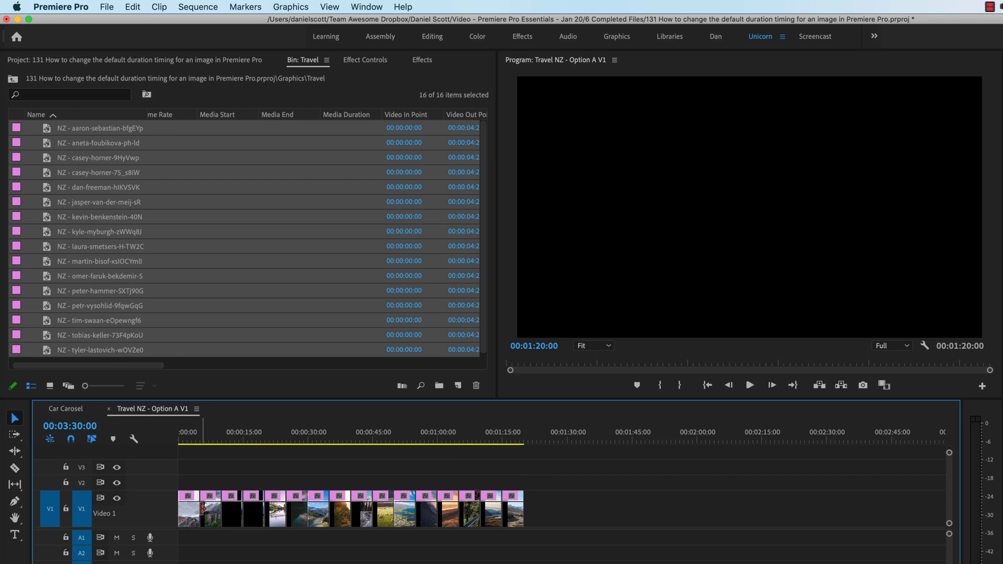
click(216, 444)
key(=)
key(=)
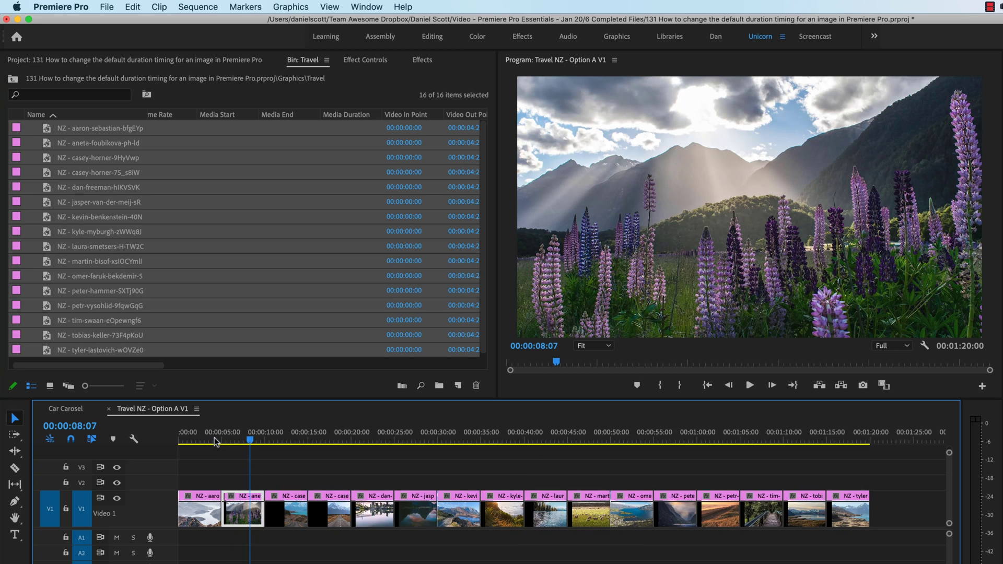
drag(267, 442, 352, 443)
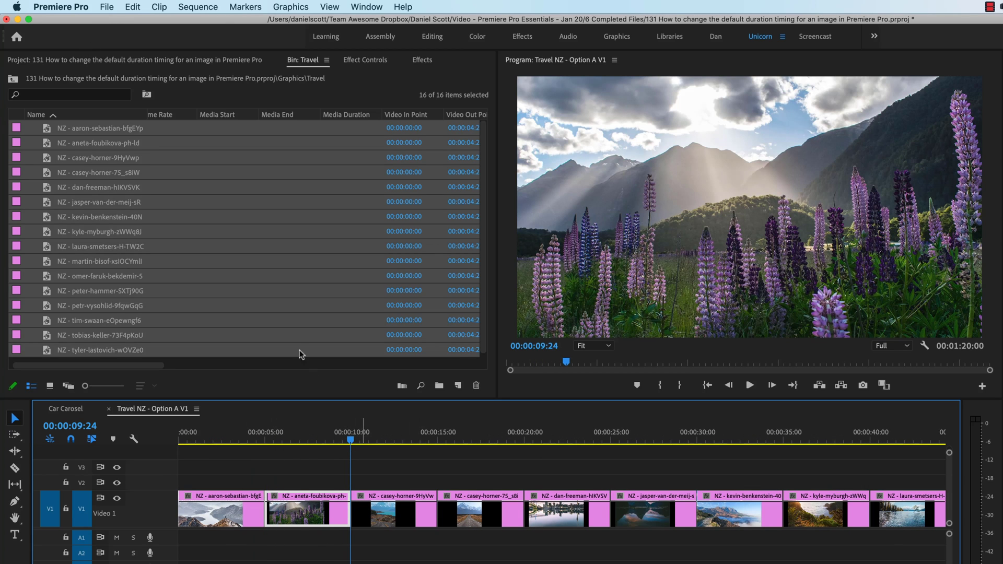
click(307, 464)
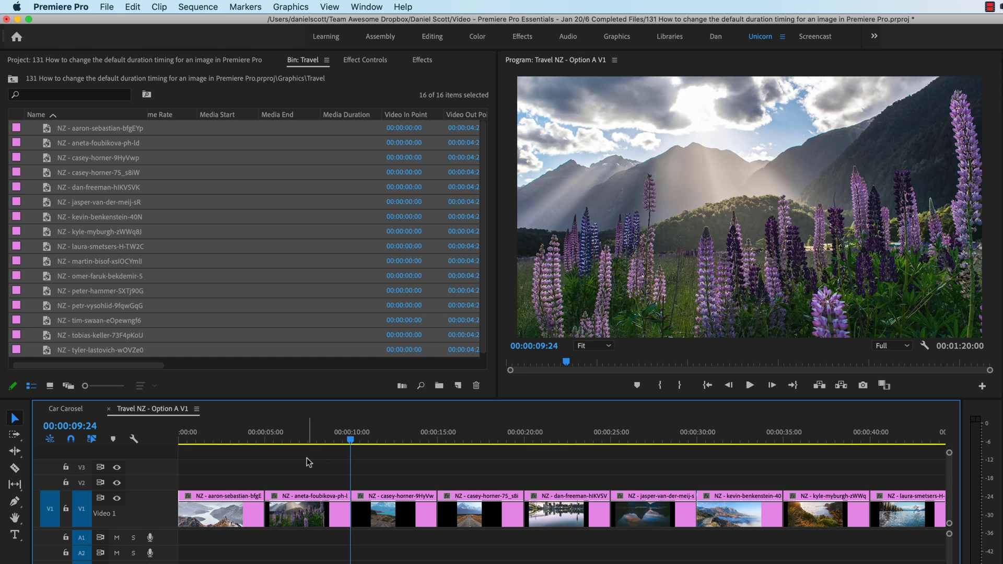
key(super+s)
- Remove all clips from V1 and delete every image from the bin
key(super+a)
key(Delete)
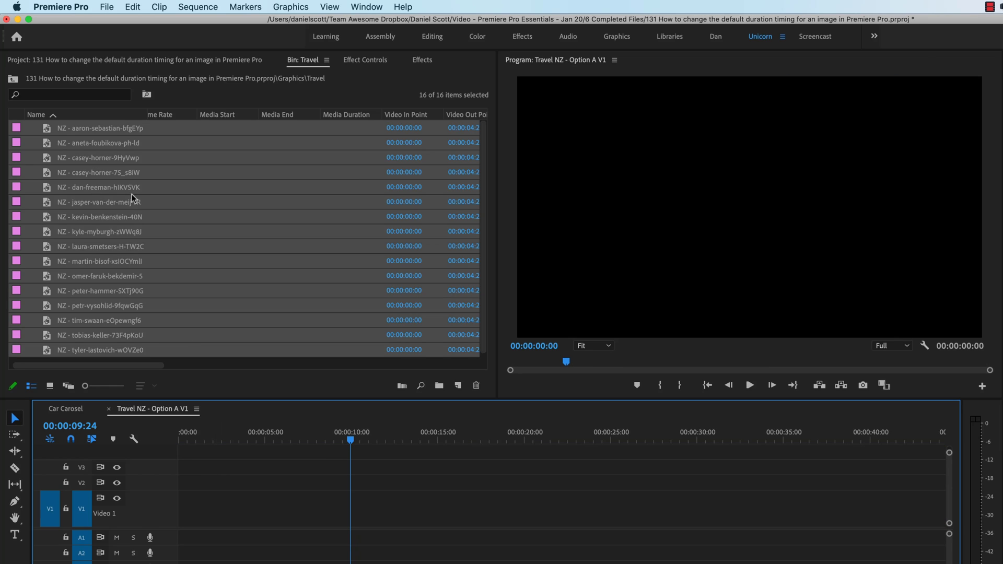
click(133, 192)
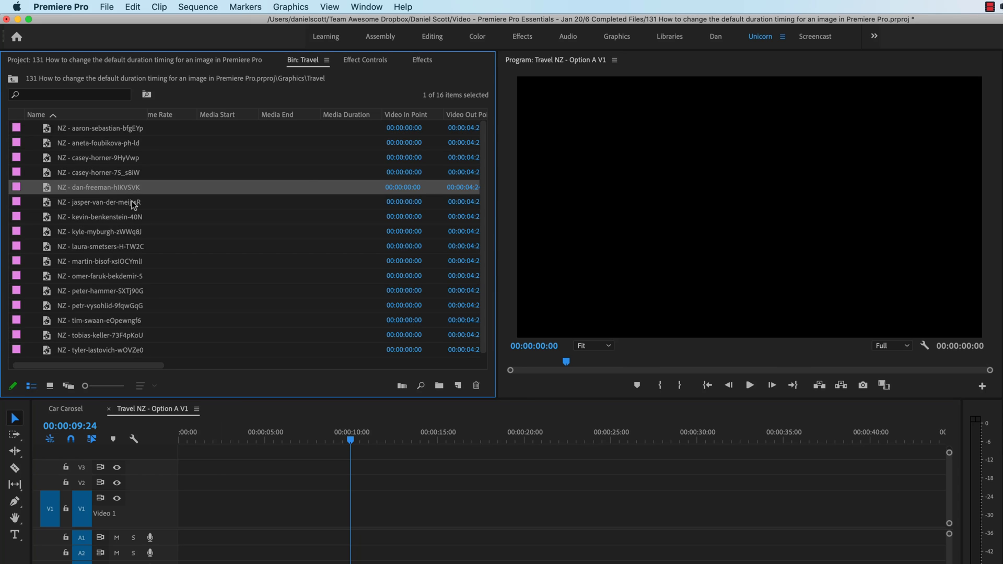
key(super+a)
key(Delete)
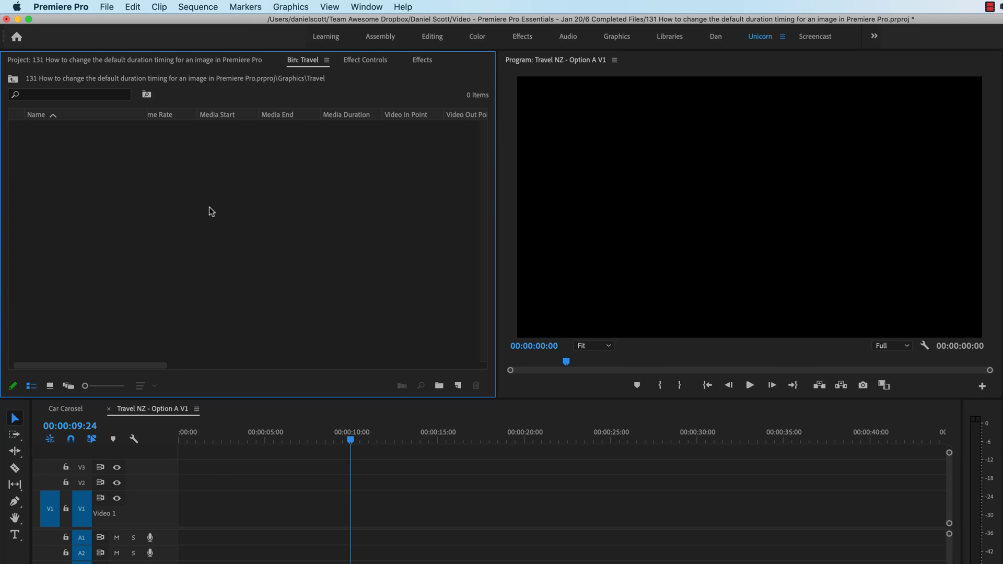
- Re-import the 16 NZ JPEGs and place them on V1 at 00:00:02:10 each
double_click(161, 171)
click(380, 151)
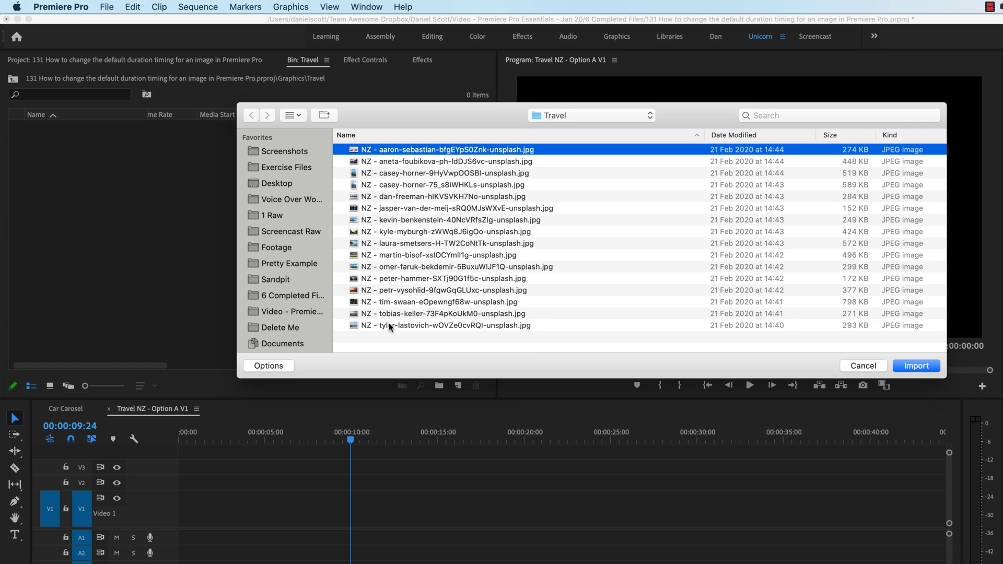
shift+click(390, 325)
click(932, 369)
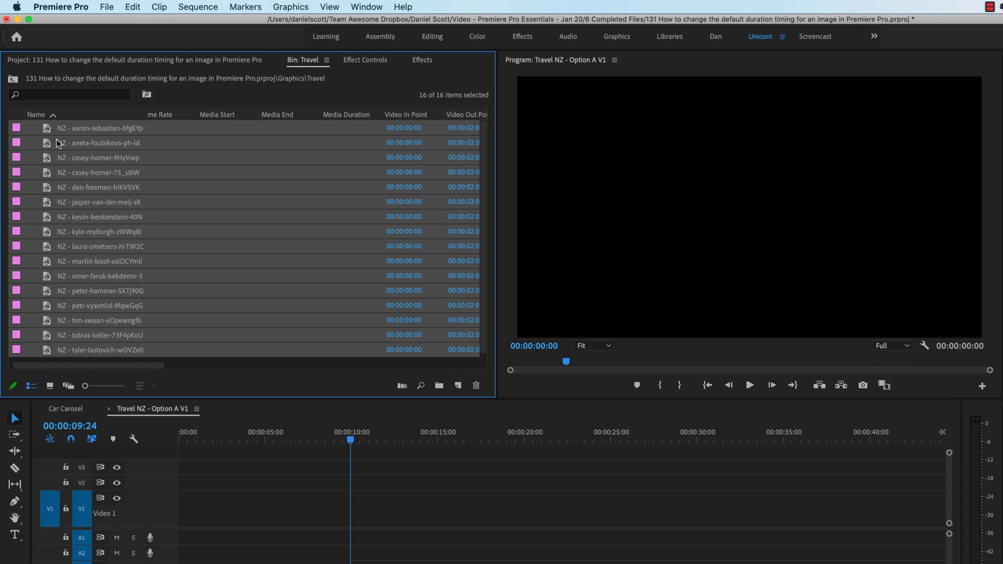
drag(46, 129, 240, 510)
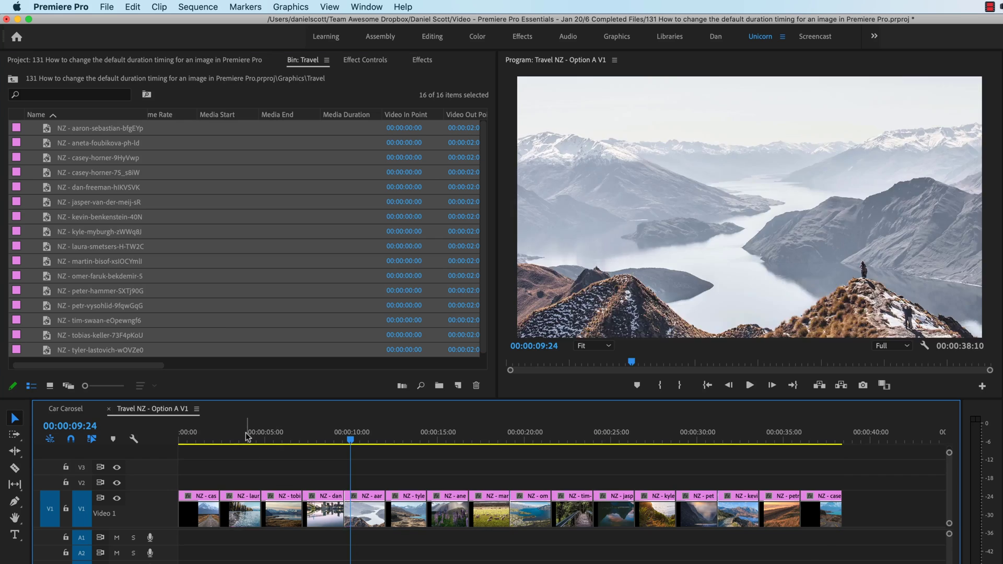
click(219, 438)
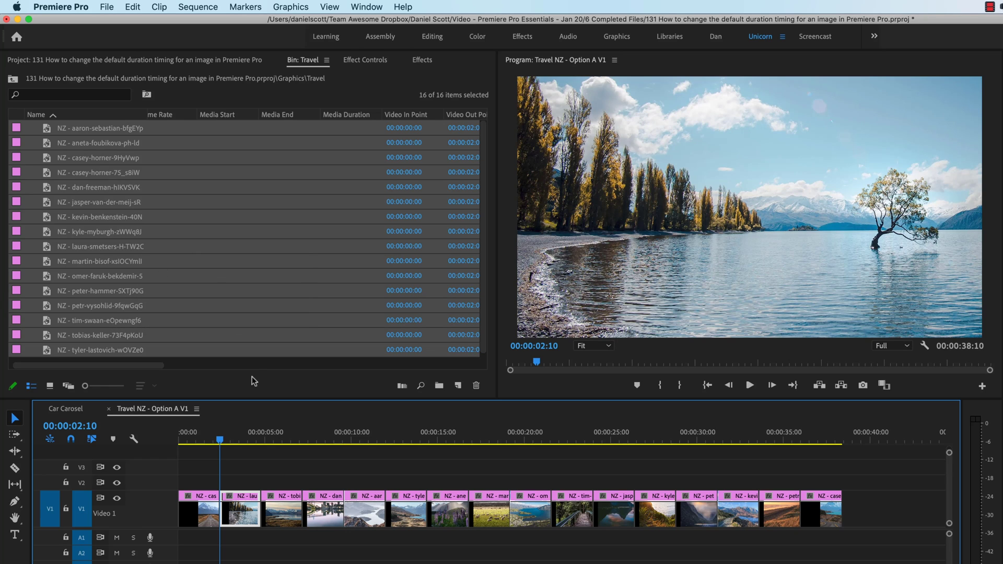
- Open the Timeline page of Premiere Pro's Preferences
click(60, 7)
mouse_move(81, 46)
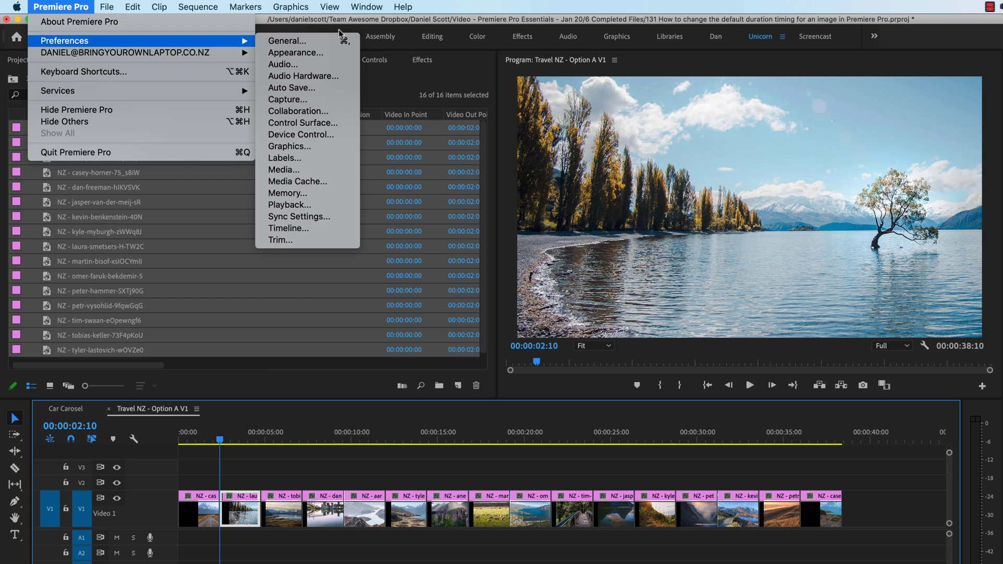
click(83, 9)
click(83, 8)
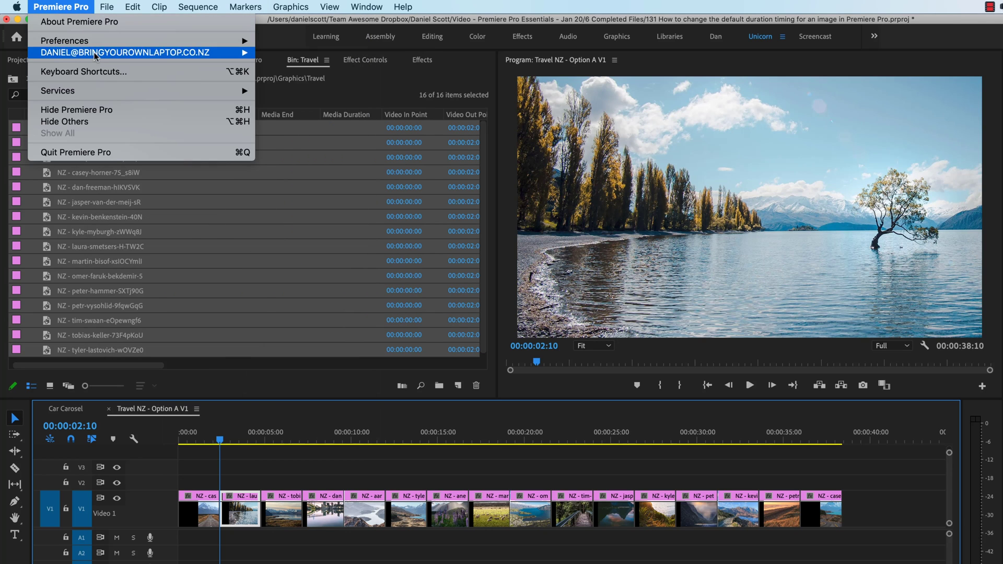
mouse_move(98, 43)
click(322, 232)
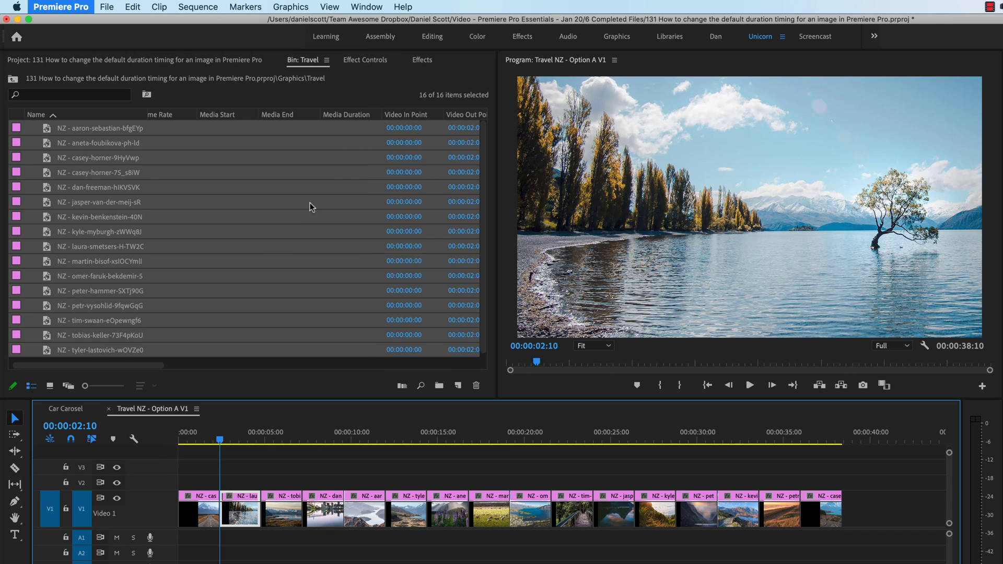
- Switch the Still Image Default Duration unit to Seconds, ready for a new value
click(629, 209)
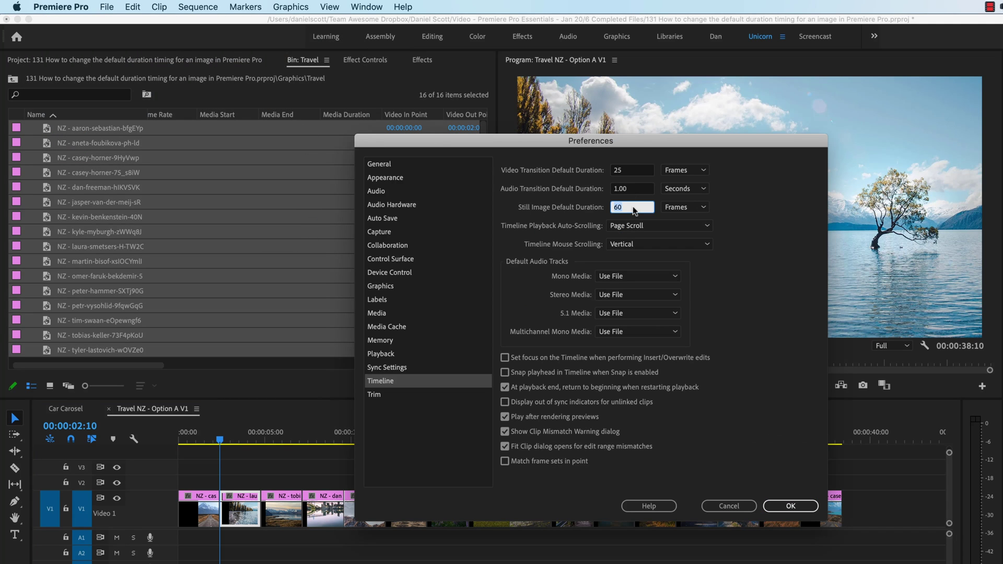
click(668, 209)
click(686, 233)
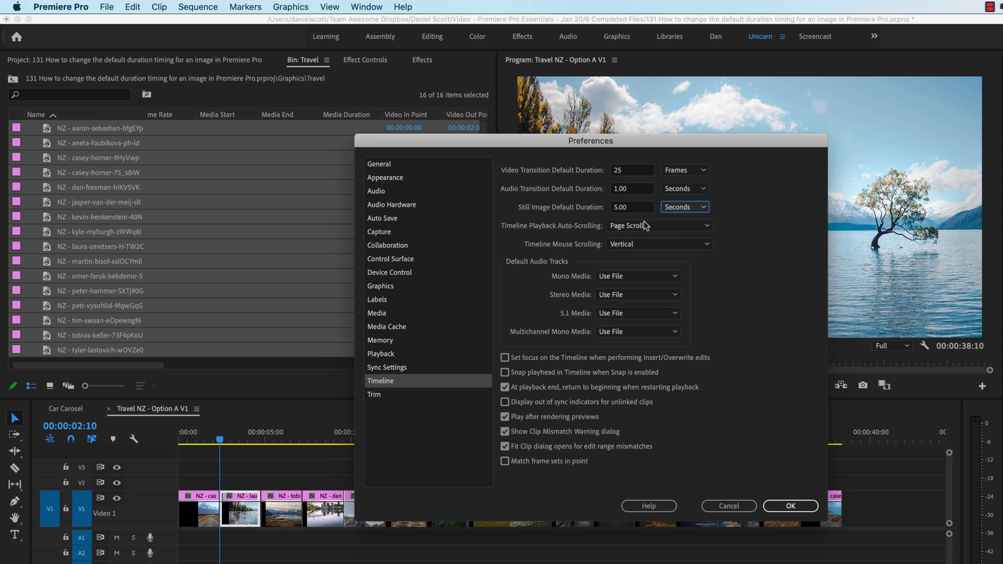
click(634, 207)
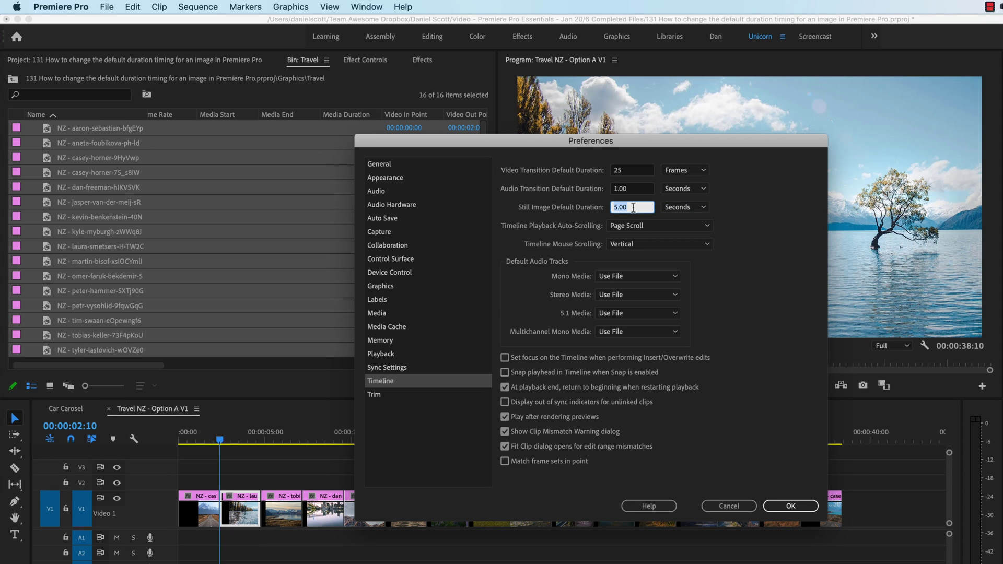
- Enter 10 seconds, confirm Preferences, and select the 16 clips on V1
text(10)
click(791, 506)
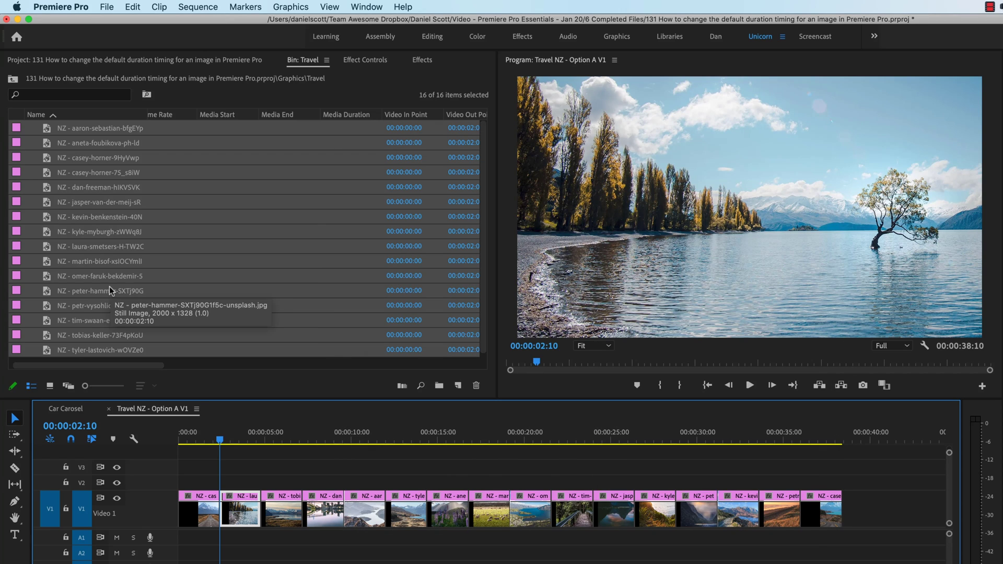
right_click(112, 130)
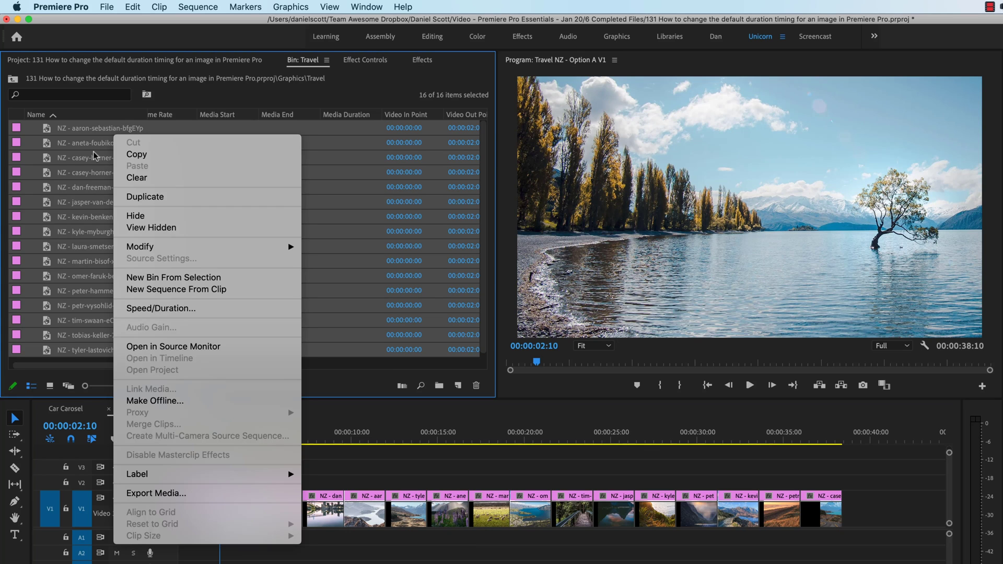
click(663, 477)
drag(868, 468, 184, 533)
right_click(231, 515)
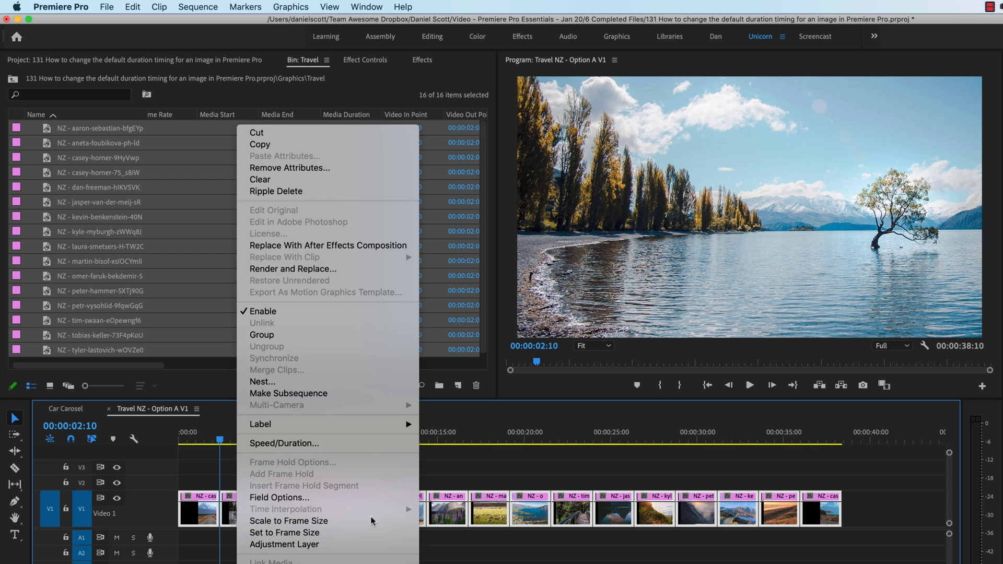
- Give the 16 bin images a 00:00:10:00 duration via Speed/Duration
right_click(81, 148)
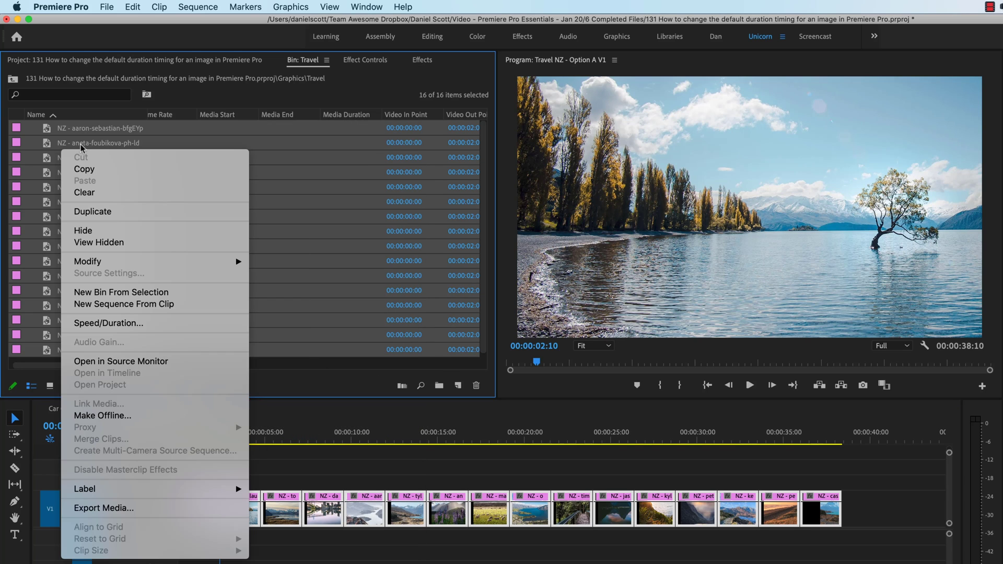
click(75, 105)
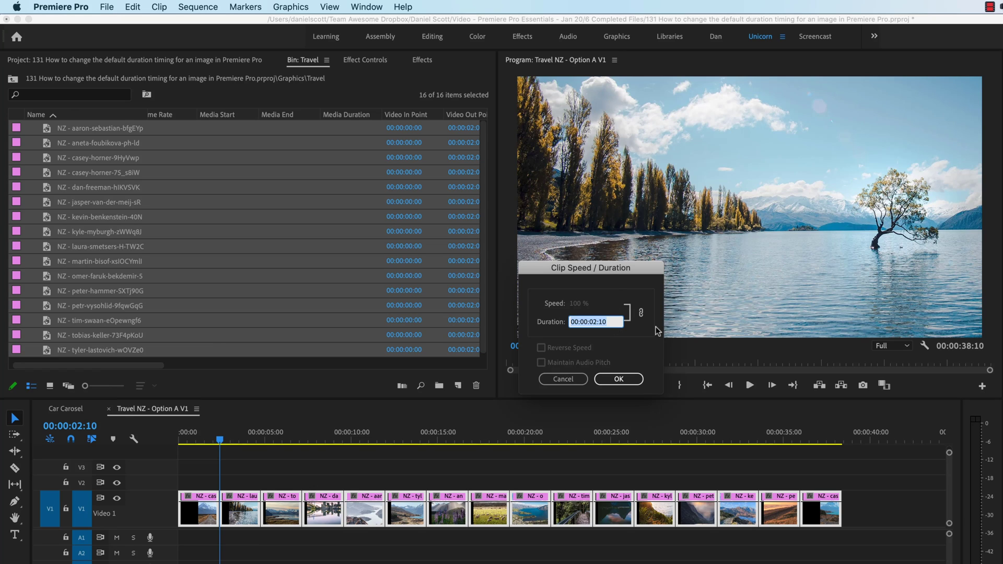
text(20)
key(BackSpace)
text(1000)
click(608, 379)
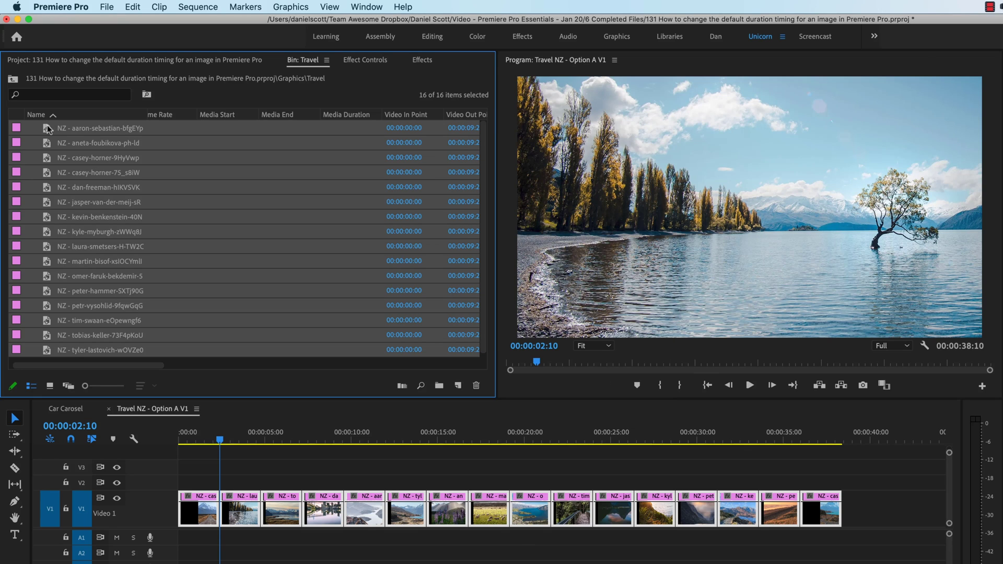
- Append the 16 ten-second NZ images after the short clips on V1, extending the sequence to 00:03:20:13
drag(47, 129, 870, 487)
key(backslash)
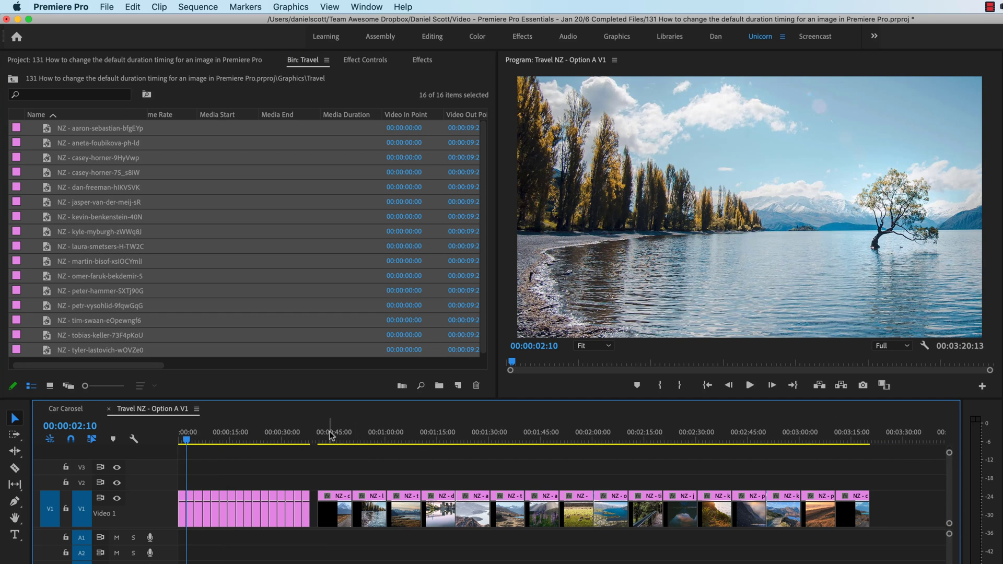
mouse_move(330, 435)
mouse_down()
mouse_move(321, 436)
mouse_move(346, 438)
mouse_up()
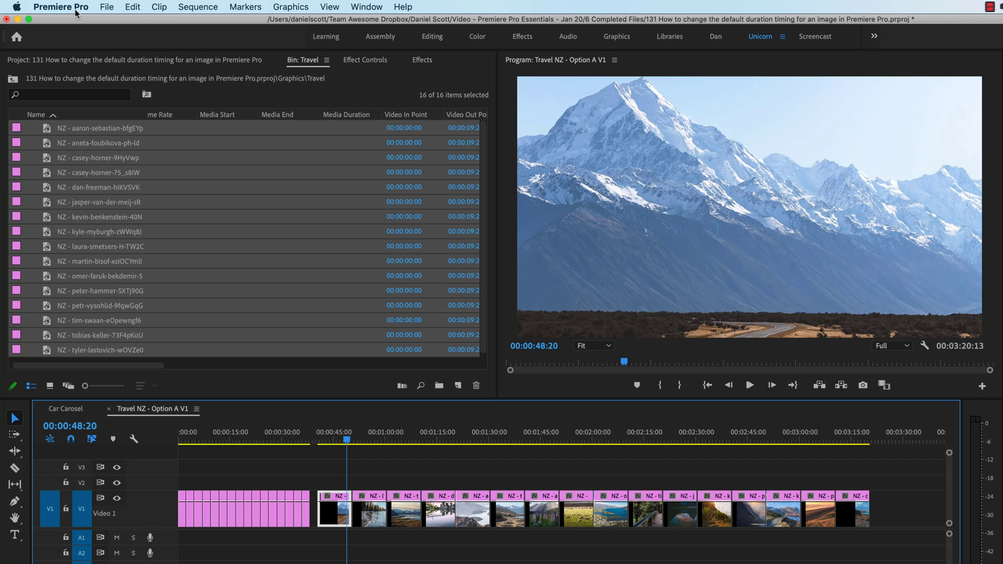
- Marquee-select the ten-second image clips on V1
right_click(125, 131)
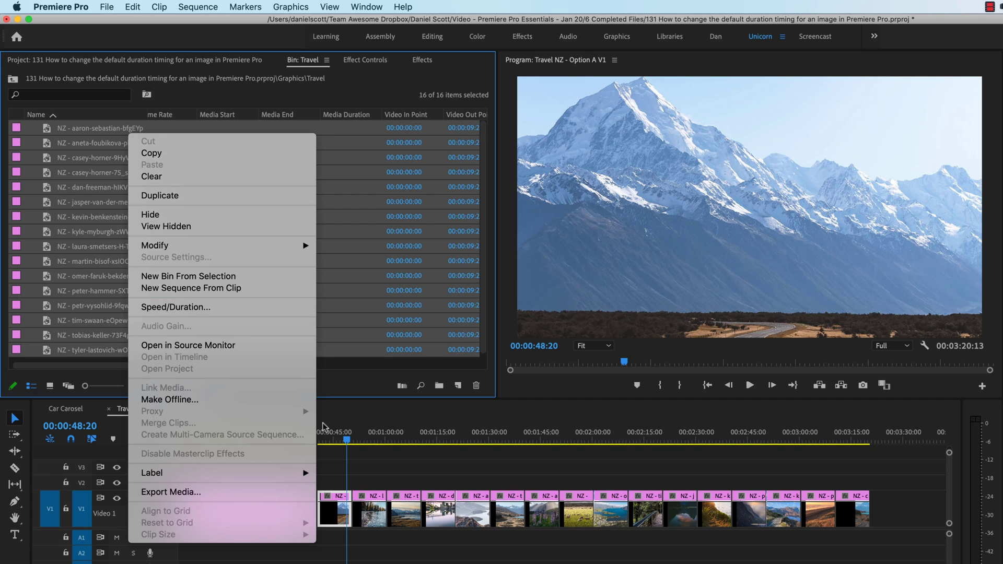
click(426, 464)
drag(332, 467, 899, 538)
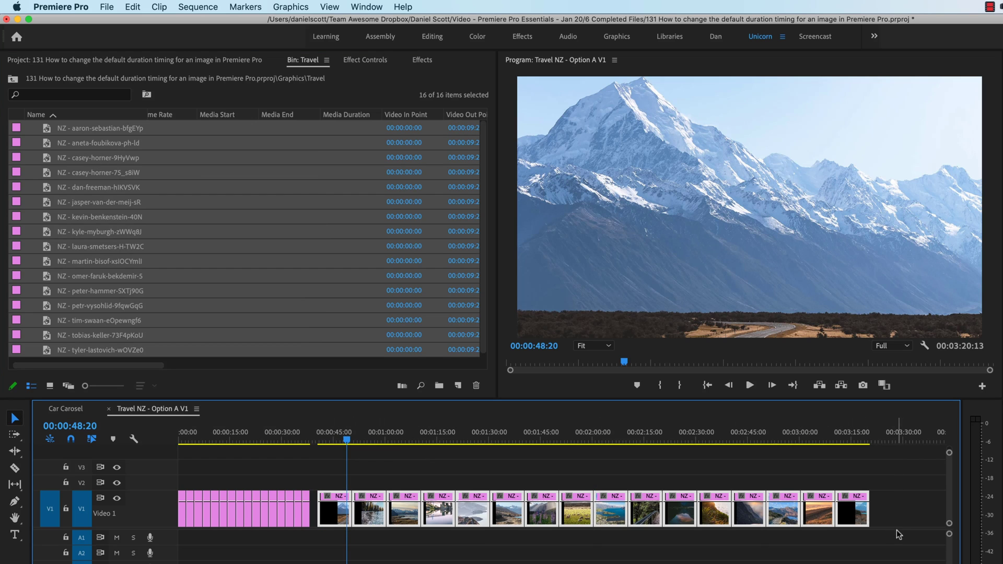
right_click(851, 510)
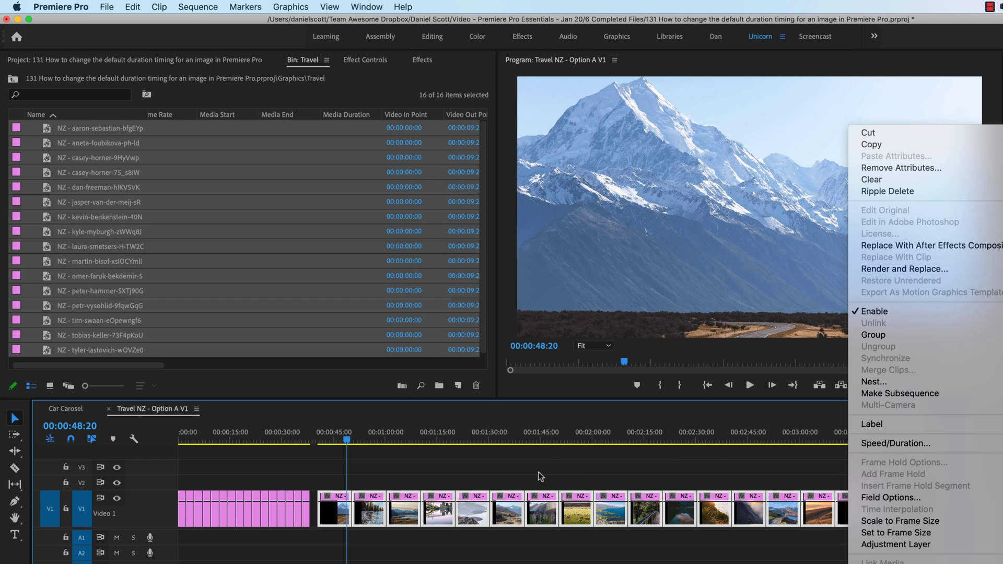
click(492, 467)
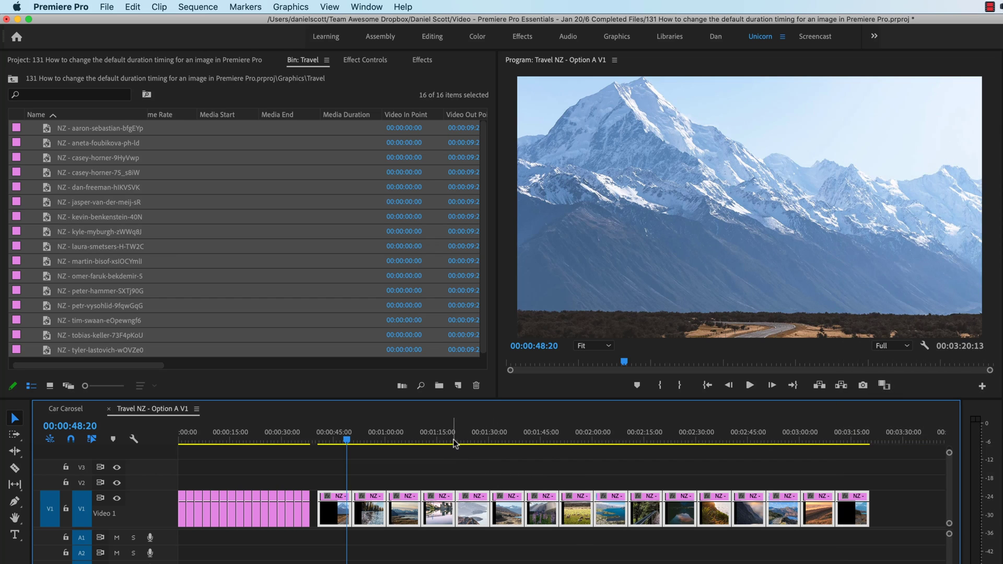
drag(454, 444, 481, 473)
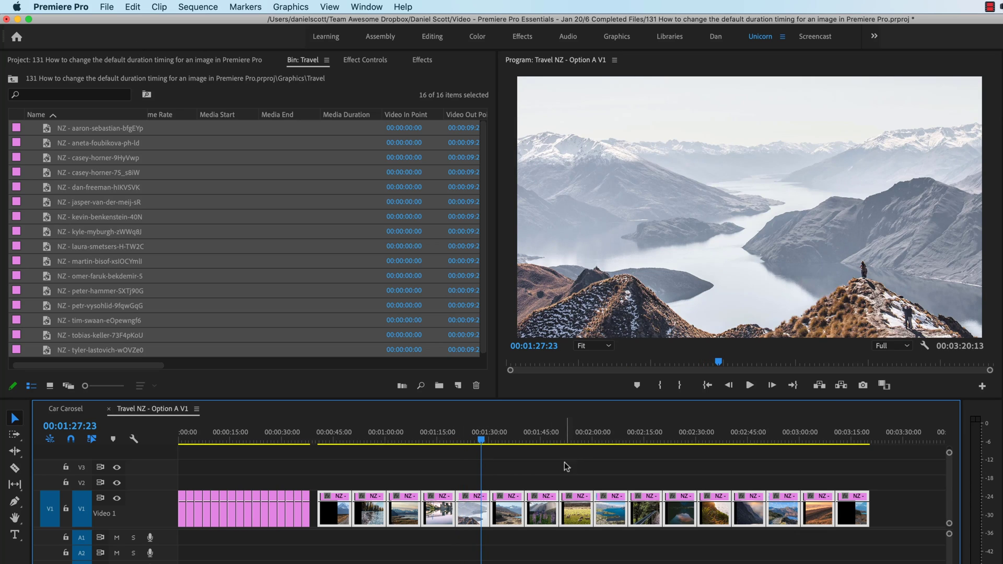
right_click(117, 154)
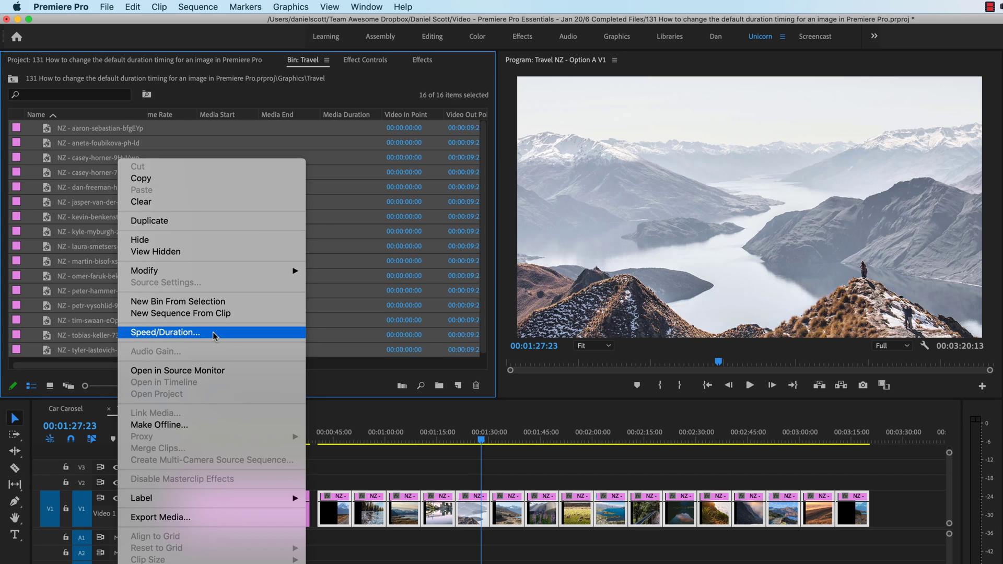
click(426, 465)
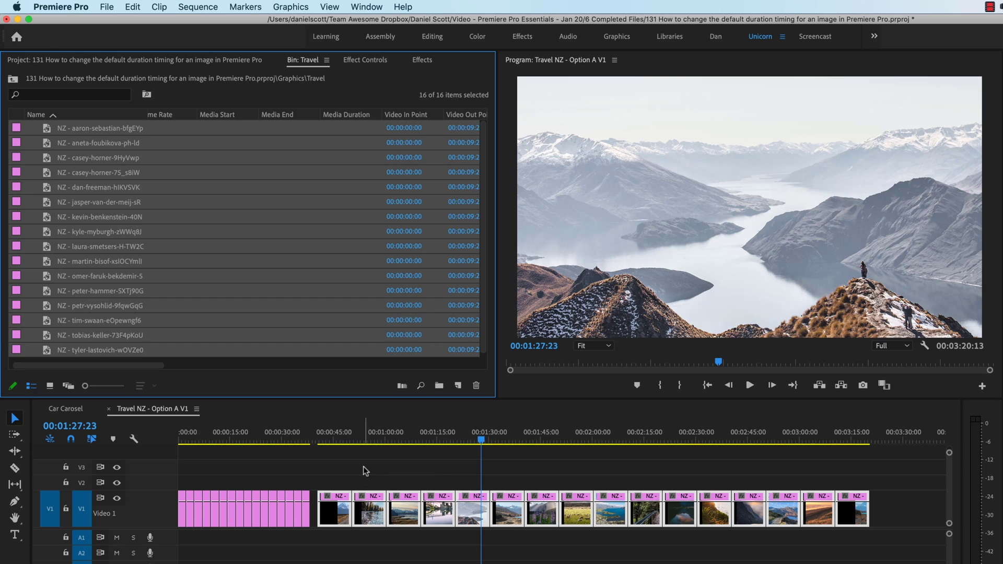
- Delete the 16 ten-second clips so V1 runs 00:00:38:10, then zoom in from the start
click(425, 468)
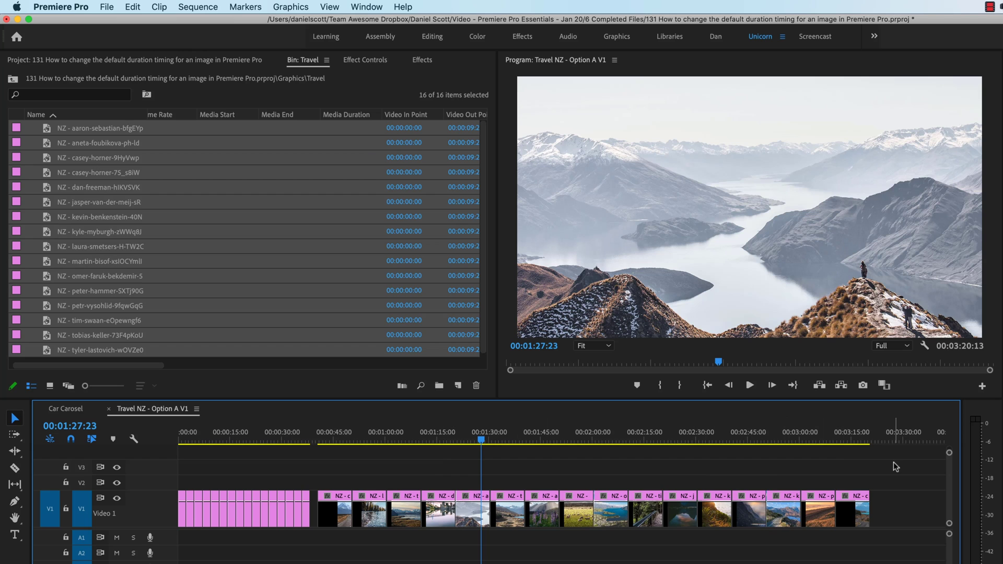
drag(893, 462, 311, 542)
key(Delete)
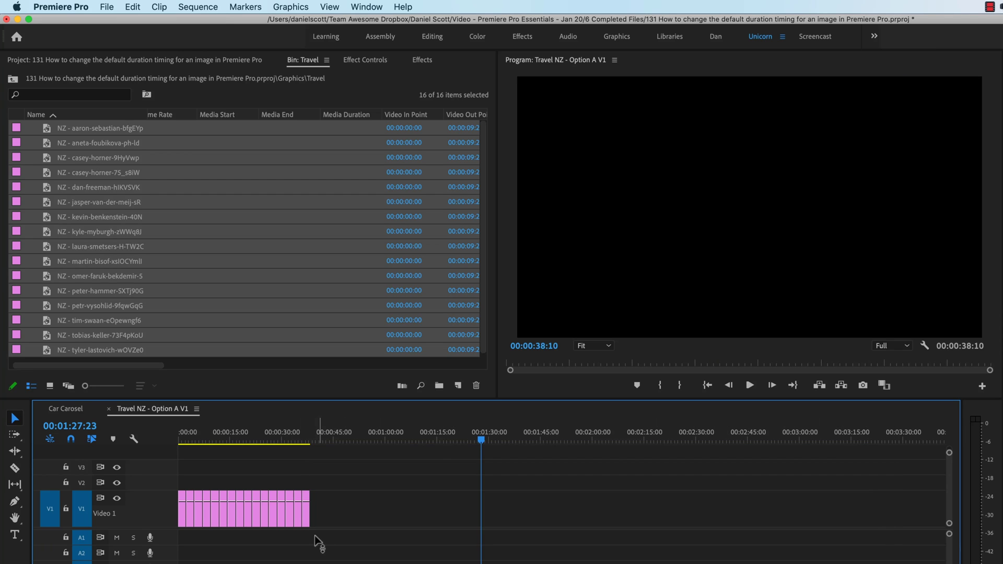
drag(296, 436, 123, 434)
key(=)
key(=)
key(=)
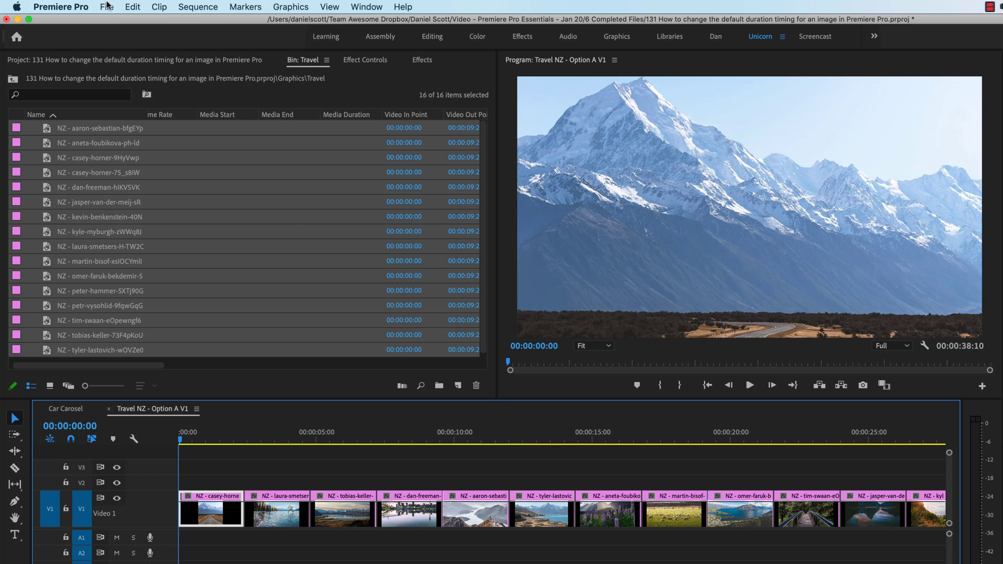
- Change the Timeline preference Still Image Default Duration from 10 to 5 seconds
click(58, 6)
mouse_move(97, 44)
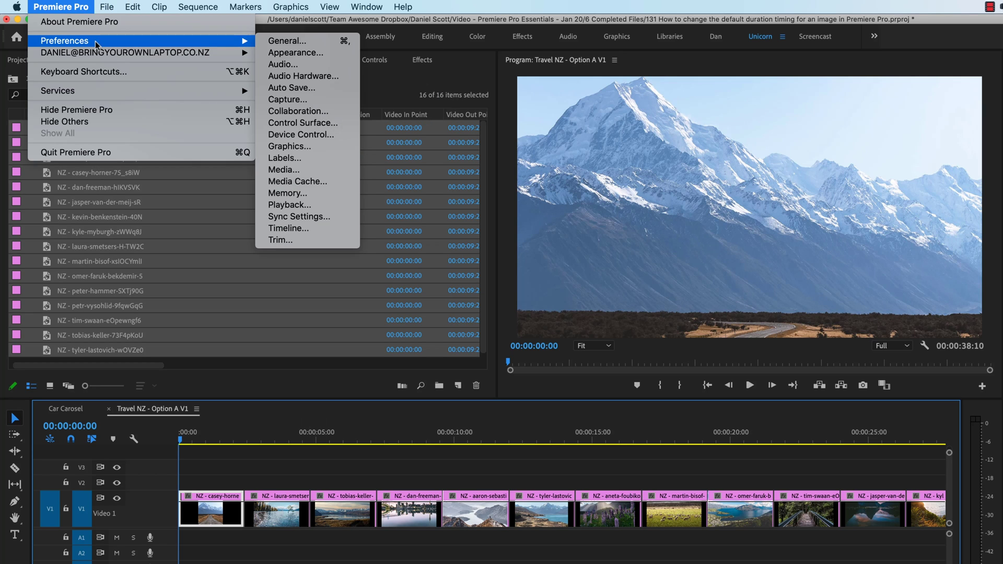
click(332, 229)
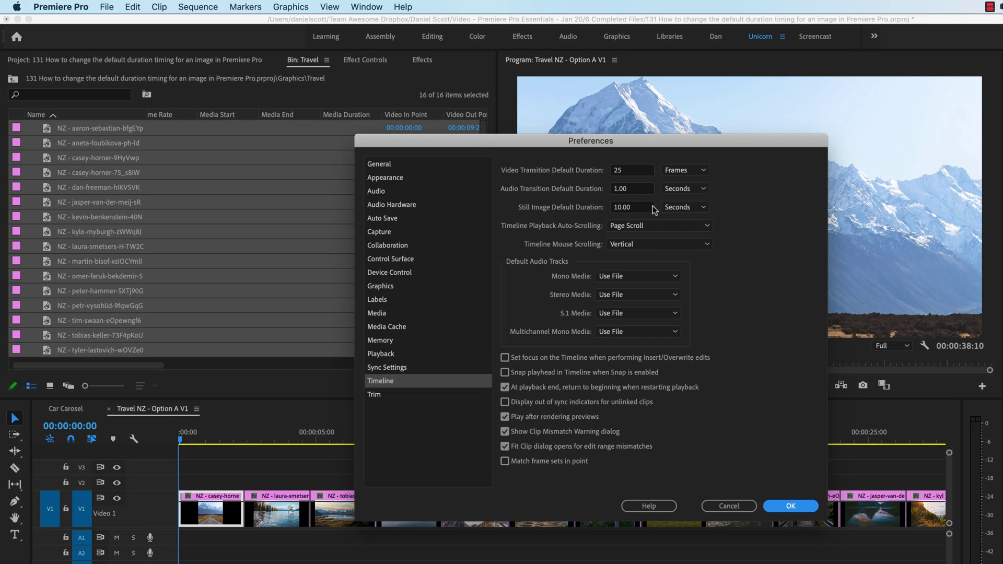
click(640, 208)
text(5)
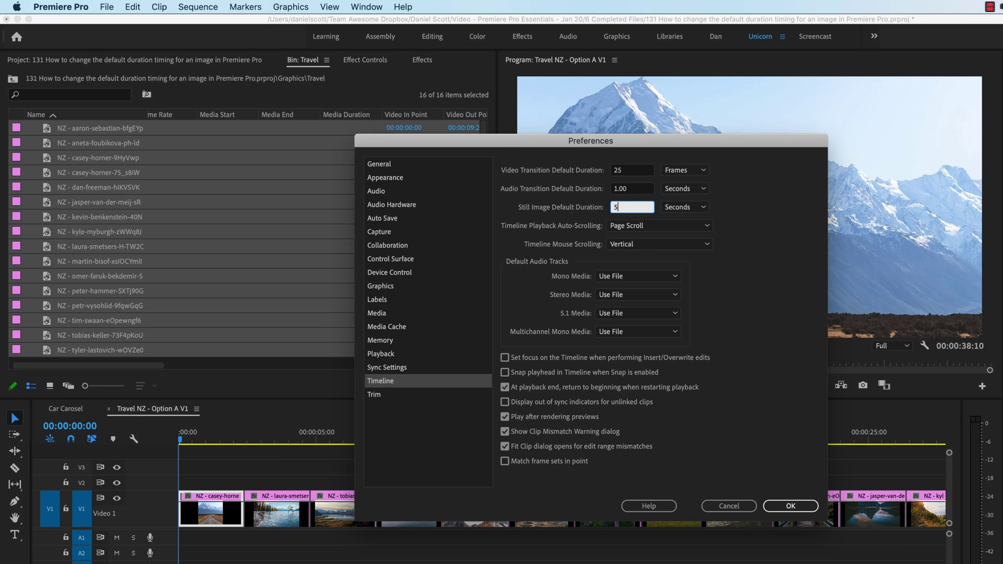
key(Tab)
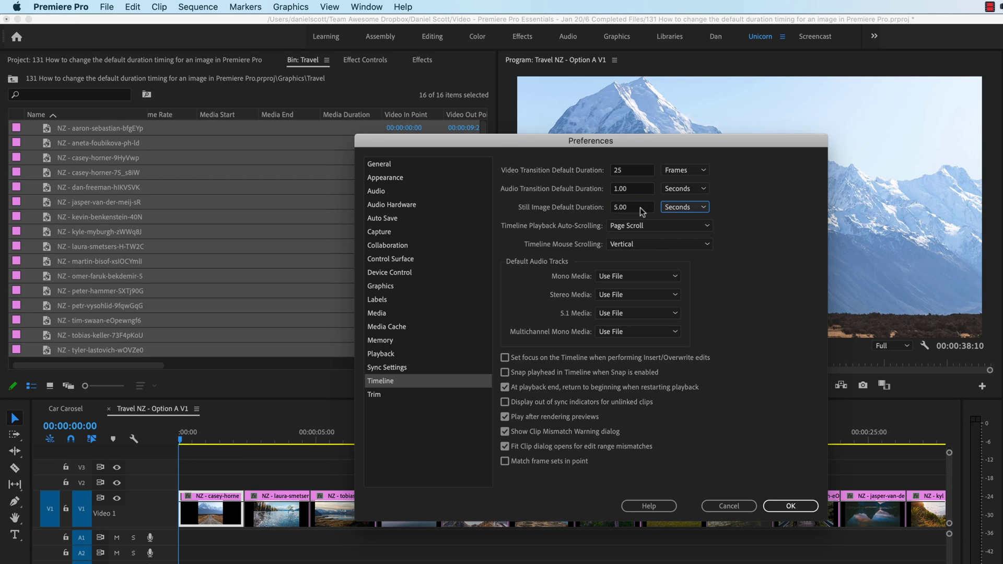
click(791, 507)
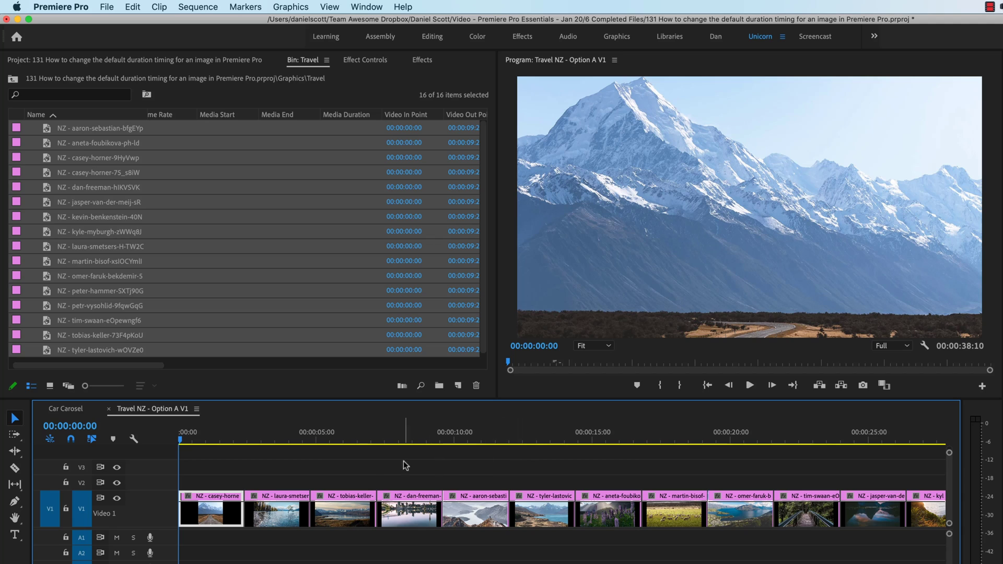
- Select all 16 clips on V1 and set each to 00:00:02:10 with Speed/Duration
click(224, 438)
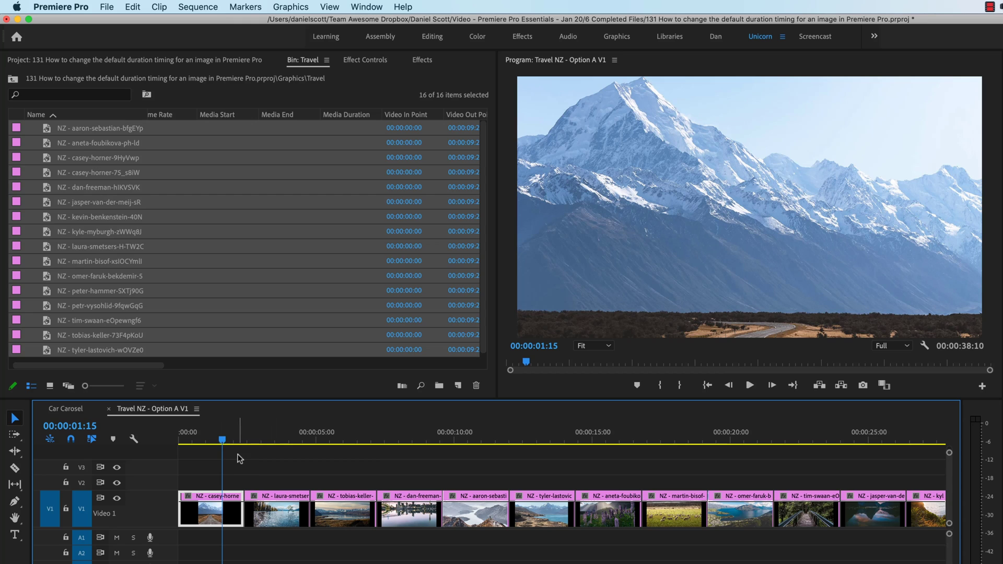
key(super+a)
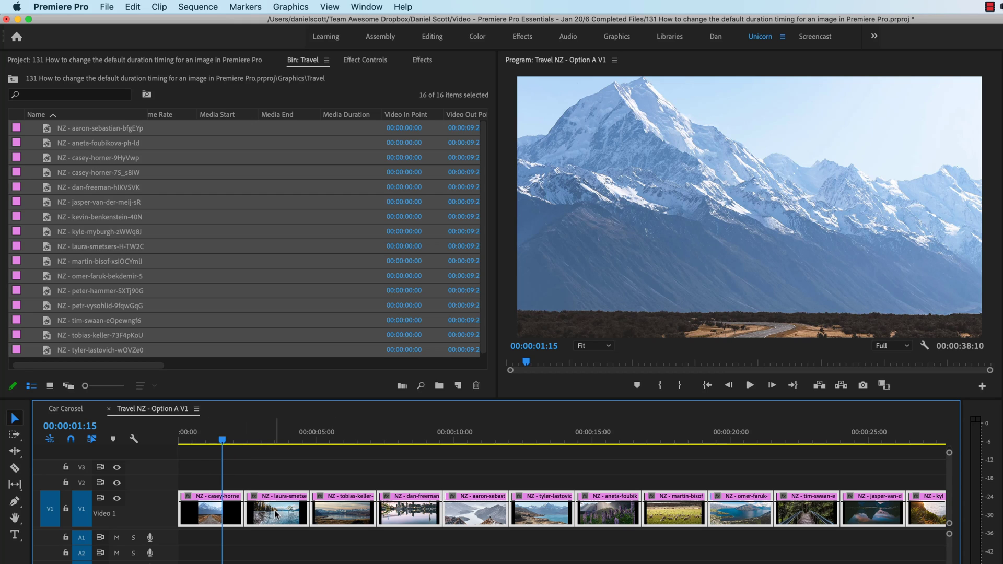
right_click(416, 520)
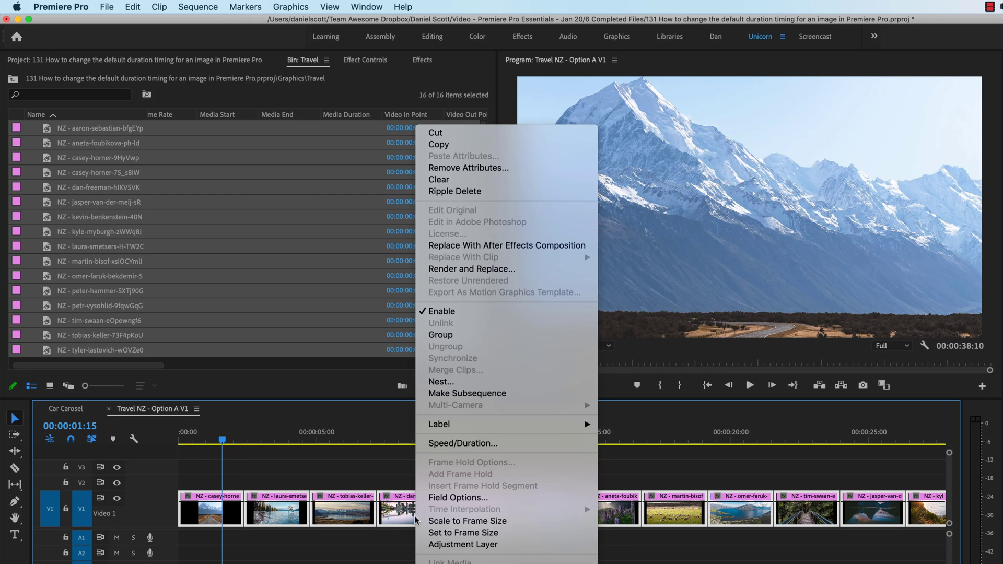
click(470, 443)
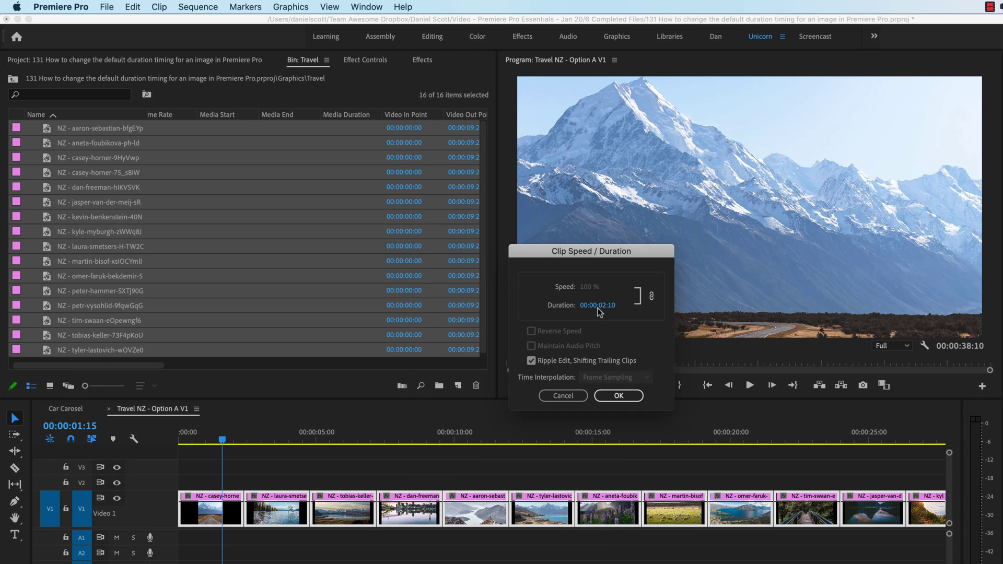
click(619, 396)
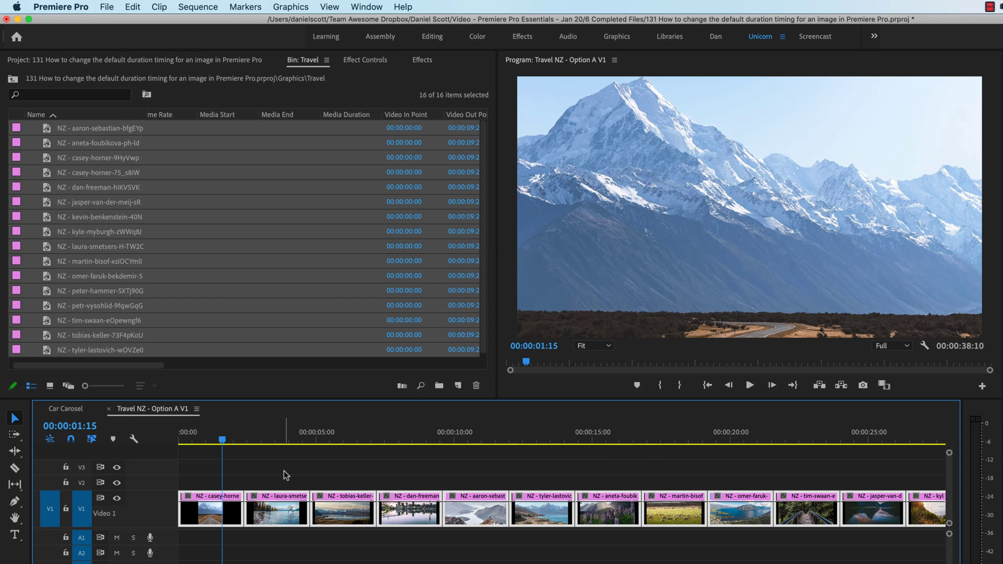
key(backslash)
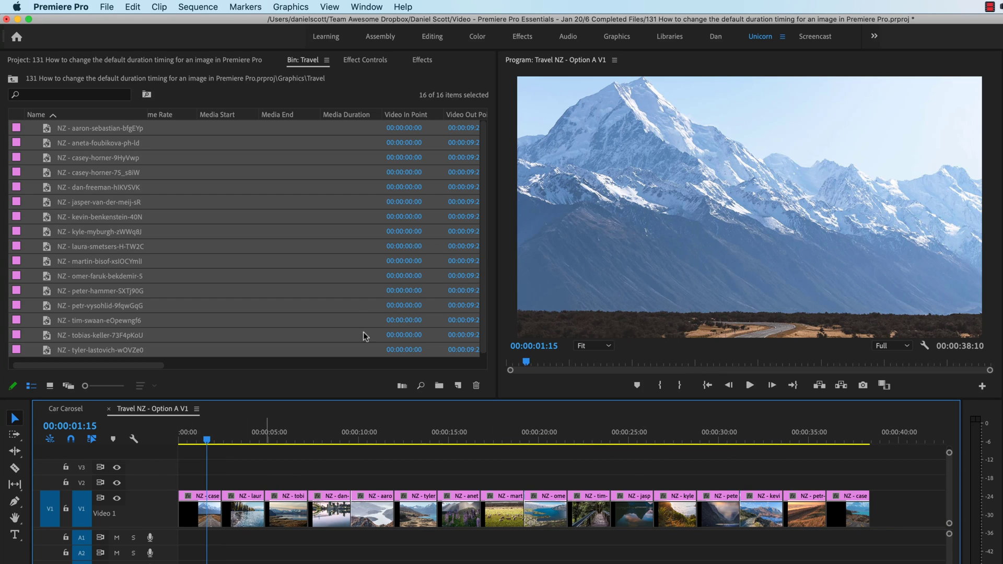
- Close the Travel bin, collapse the Graphics folder and open the Audio bin
click(328, 59)
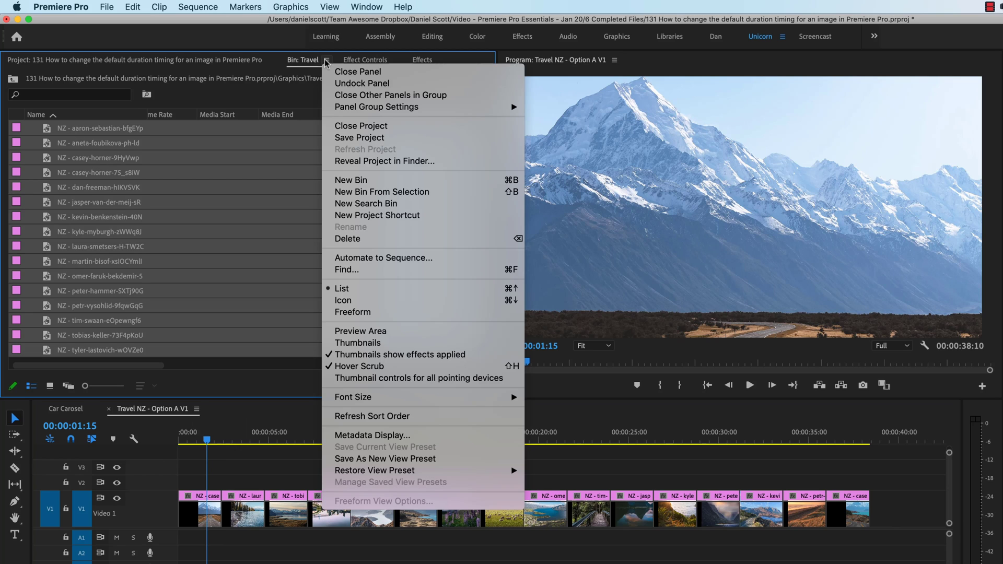
click(365, 74)
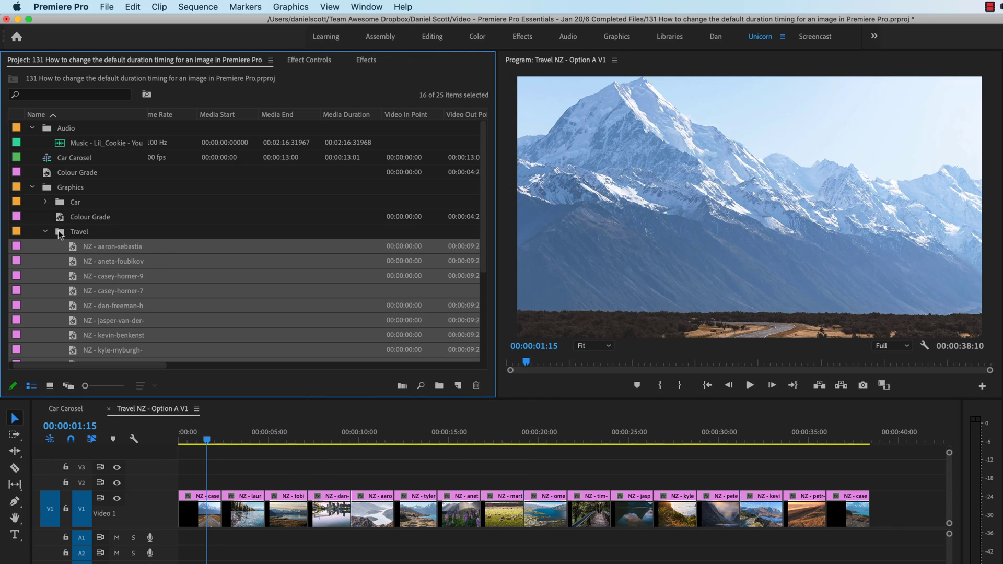
click(32, 187)
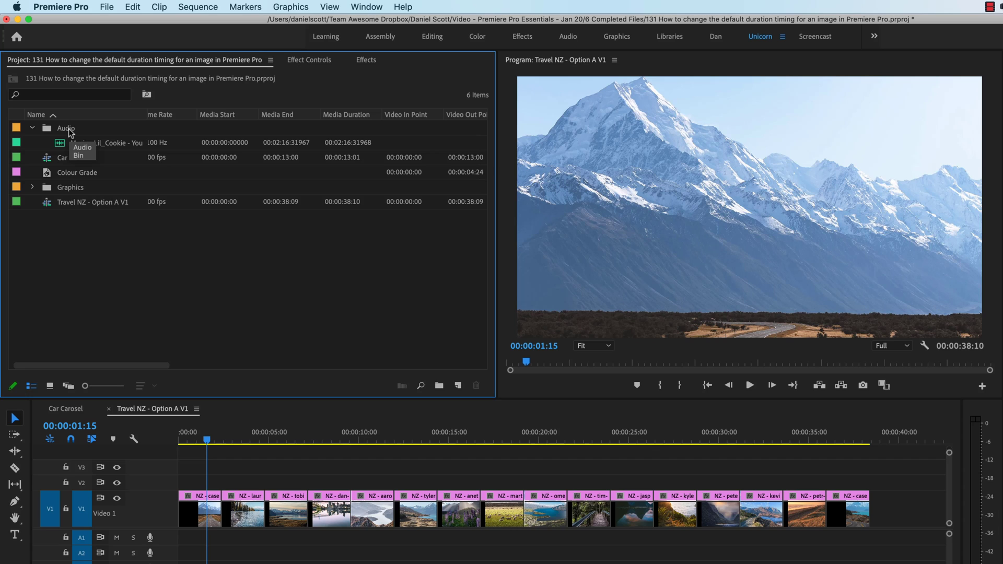
double_click(66, 132)
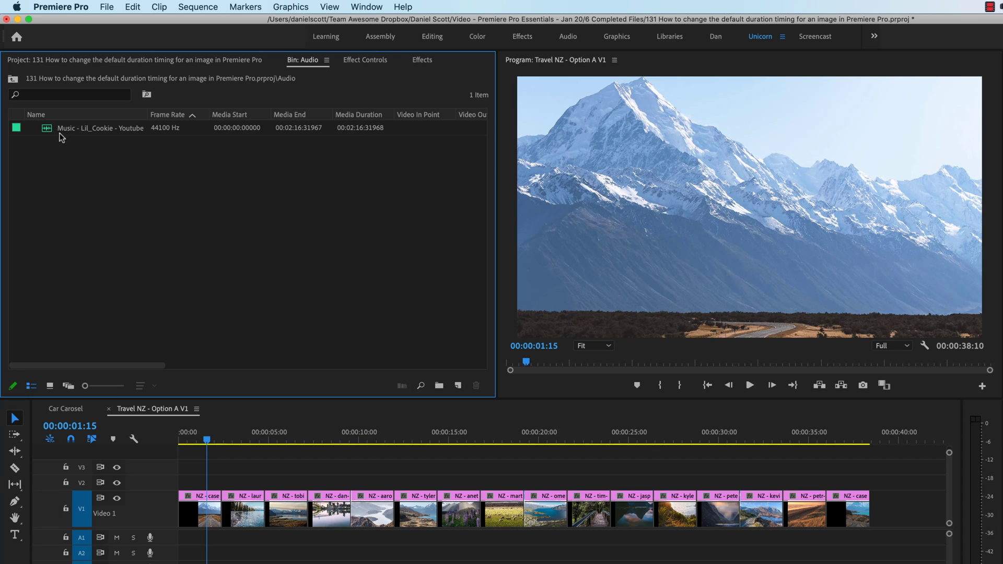
- Import Music - Back and Sides - Wistia.mp3 from Exercise Files > Project 3 > Audio
double_click(134, 245)
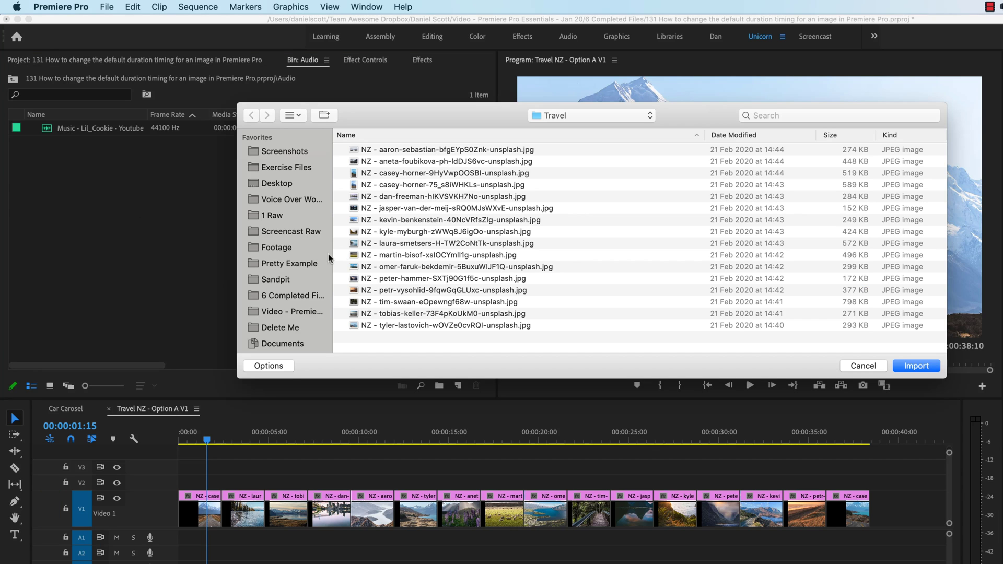
click(287, 171)
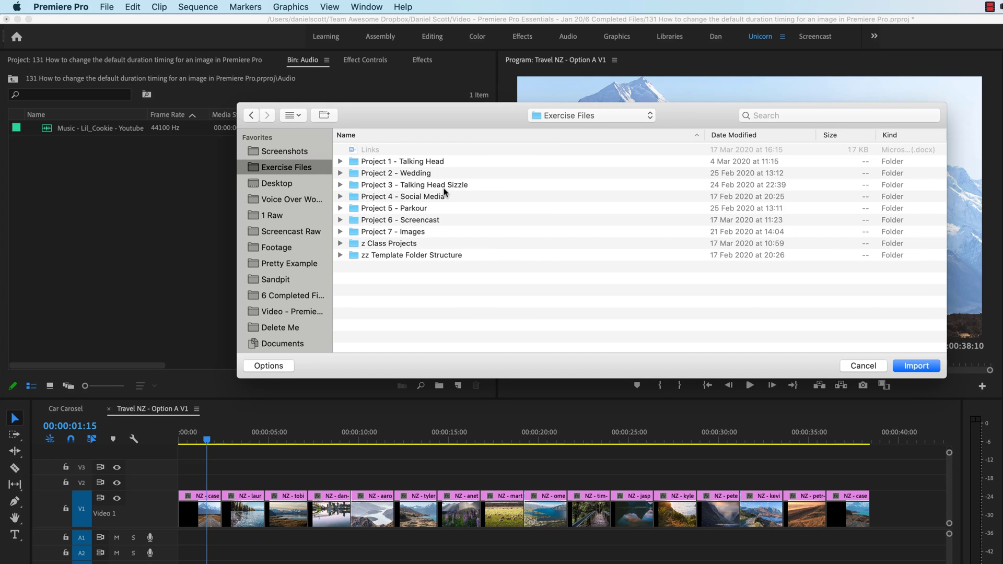
double_click(413, 186)
double_click(374, 151)
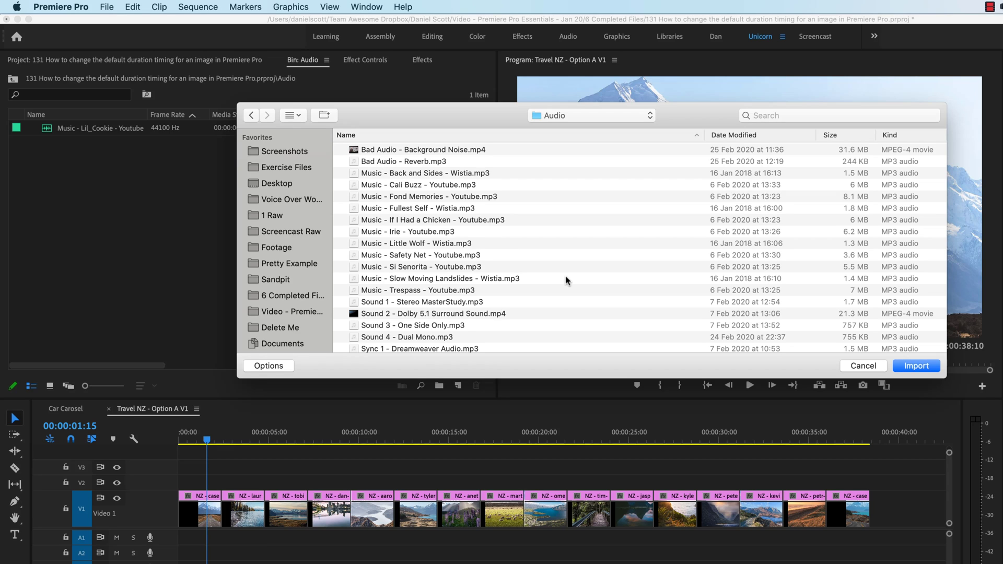
click(480, 177)
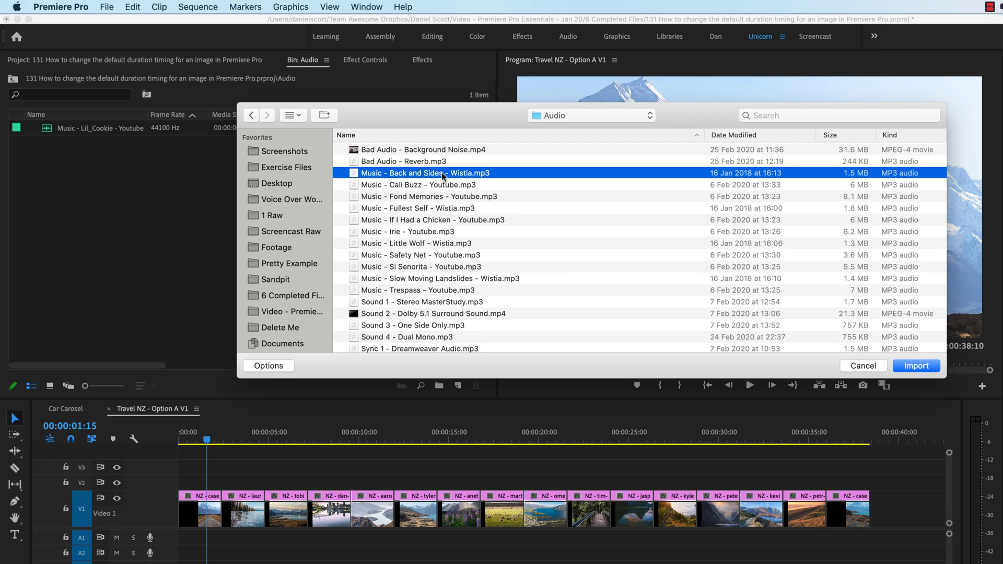
click(912, 368)
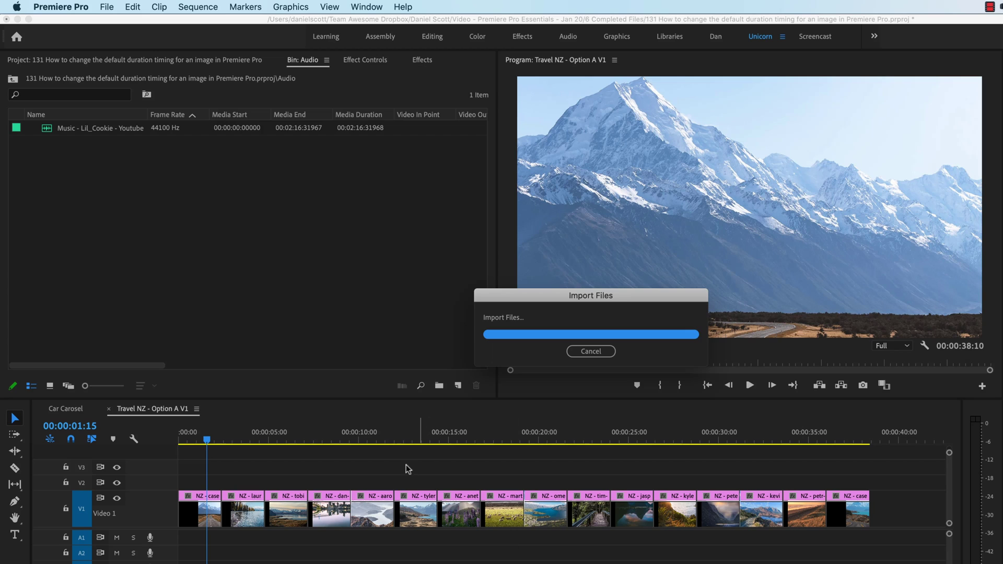
- Place the Back and Sides music on A1 beneath the images and preview from the start
drag(50, 133, 185, 541)
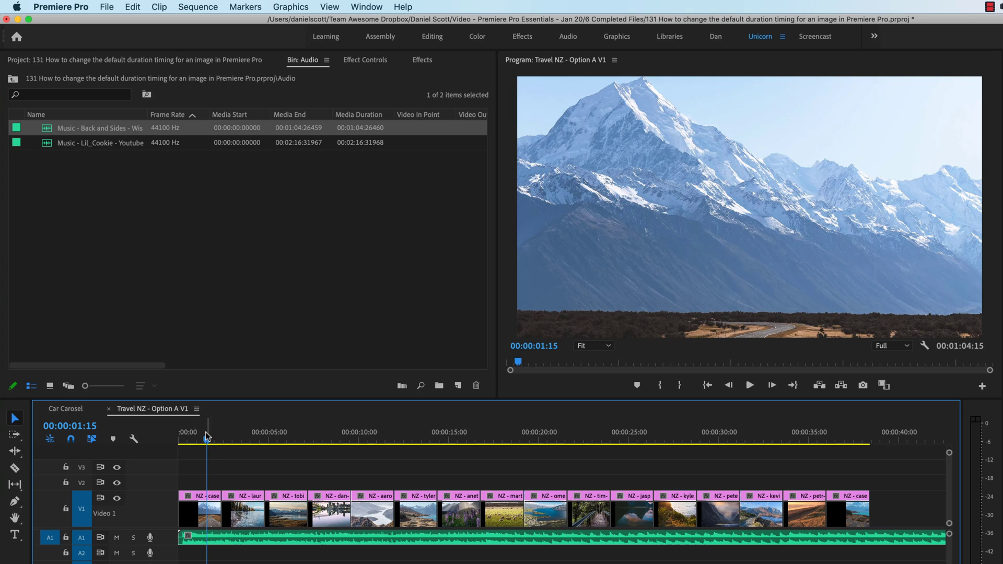
key(Home)
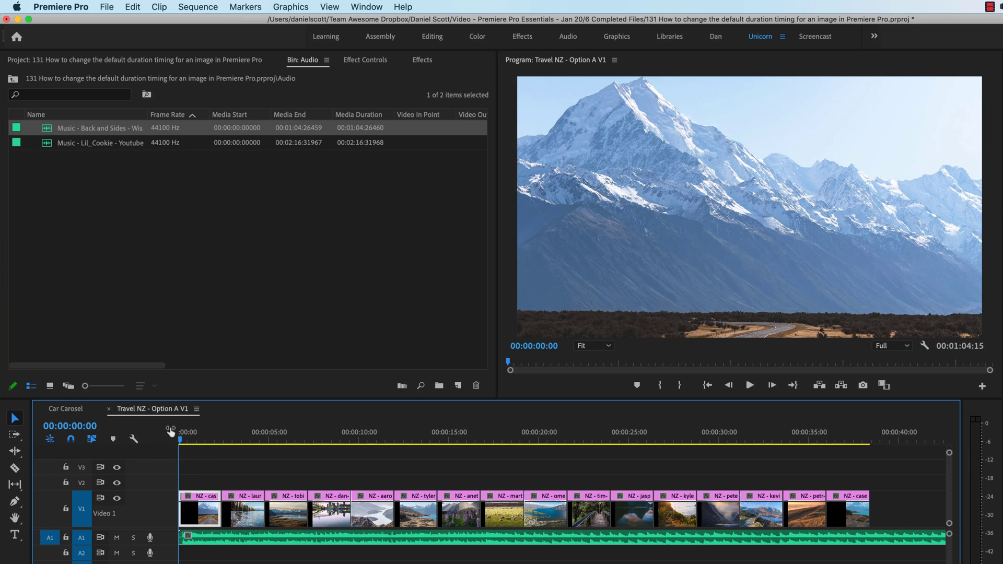
key(space)
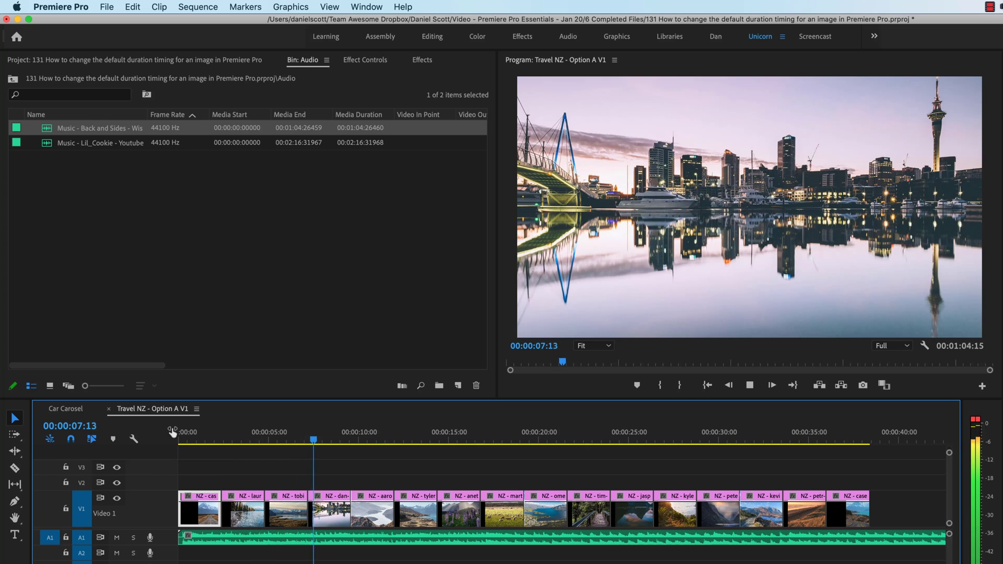
key(space)
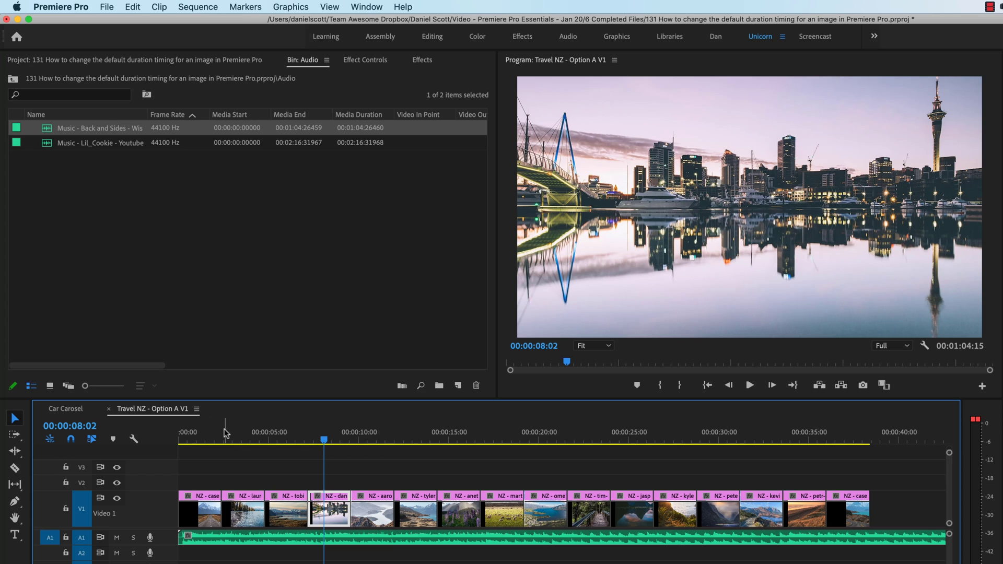
- Replay the slideshow with music from the beginning, then stop
key(Home)
key(space)
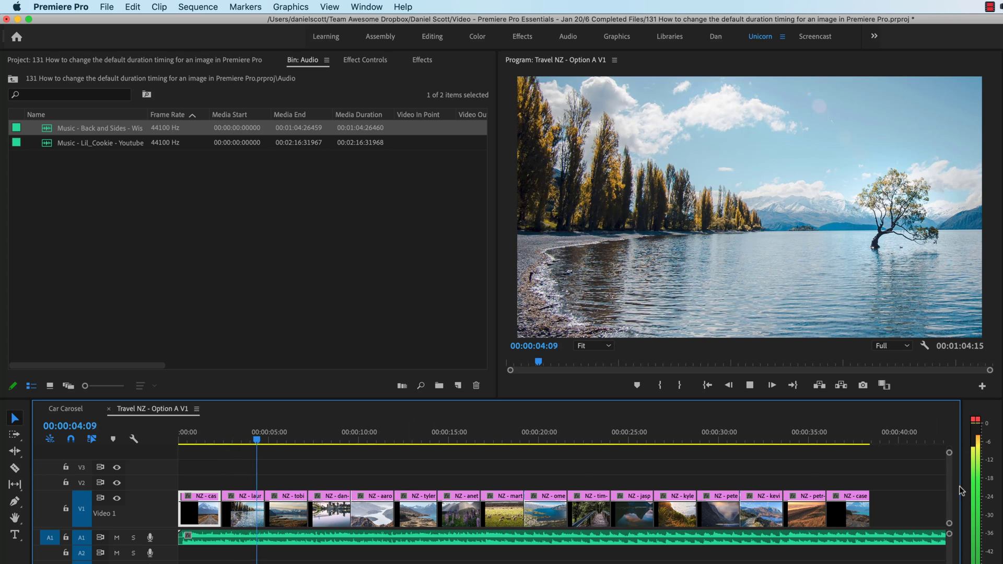
key(space)
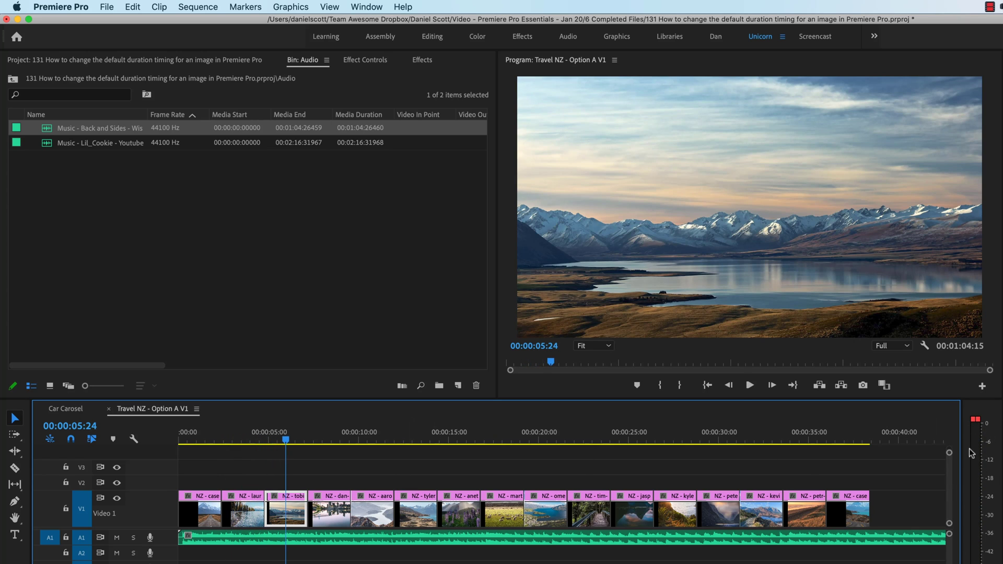